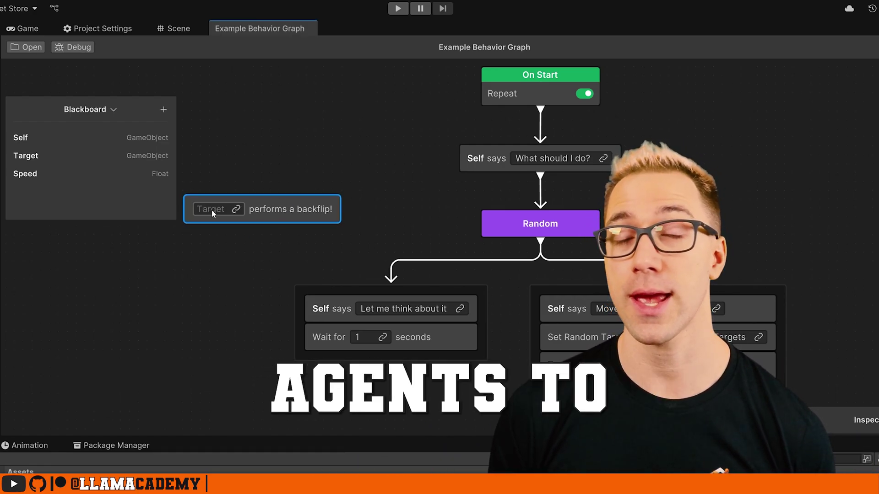
# Step: Select the installed Behavior package 1.0.8 in Package Manager's Unity registry list
pyautogui.moveTo(20, 137); pyautogui.dragTo(214, 213)
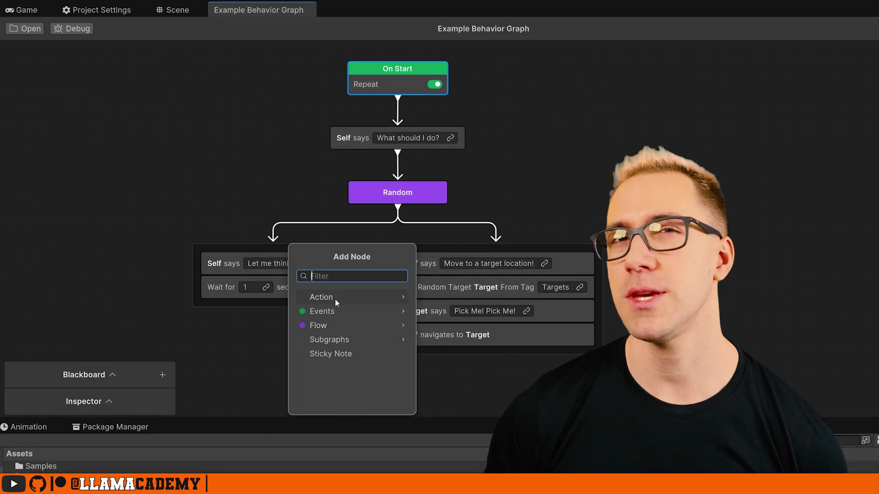
pyautogui.click(378, 293)
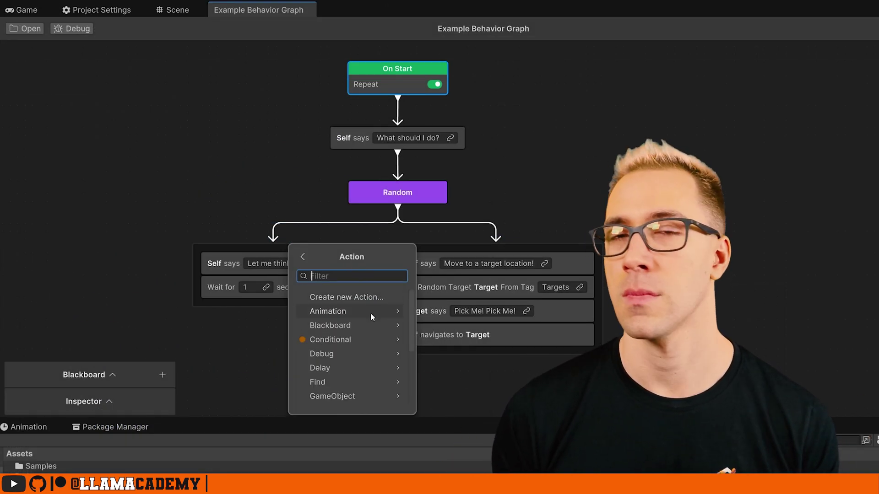
pyautogui.scroll(-3, 370, 317)
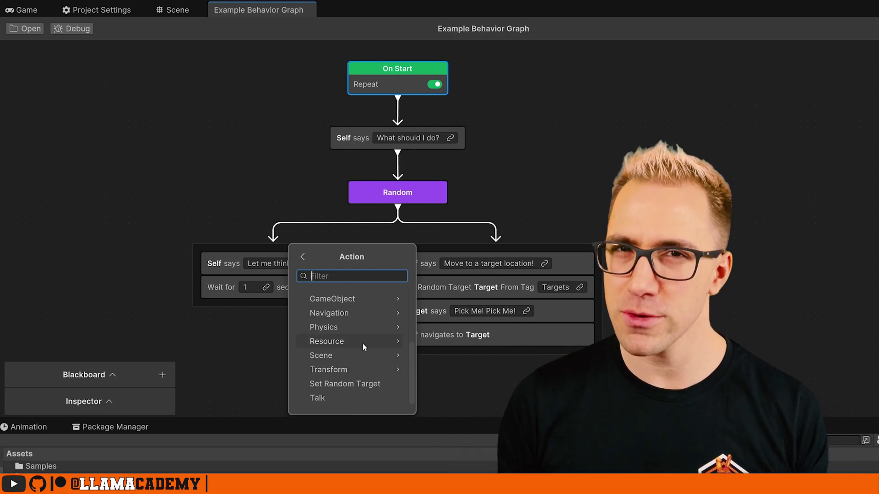
pyautogui.scroll(3, 362, 343)
pyautogui.click(364, 314)
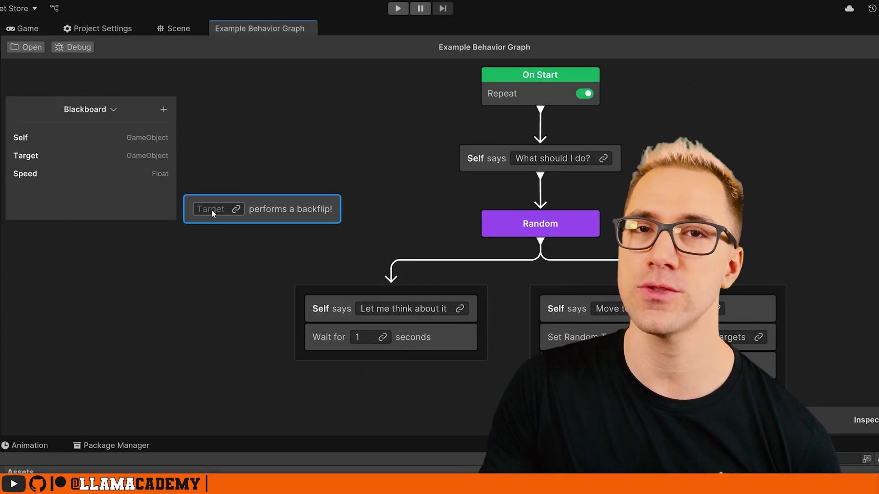
pyautogui.moveTo(22, 137); pyautogui.dragTo(213, 210)
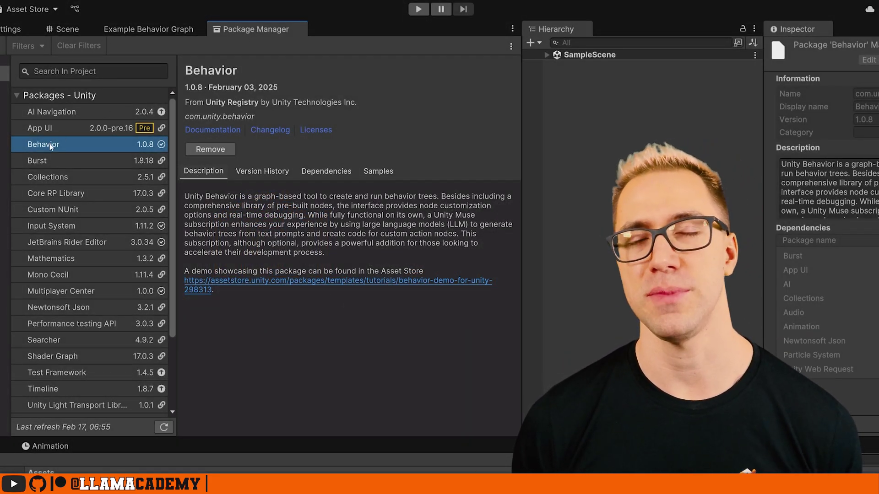
# Step: Show the Behavior samples and open Example Behavior Graph from Unity Behavior Example
pyautogui.click(378, 171)
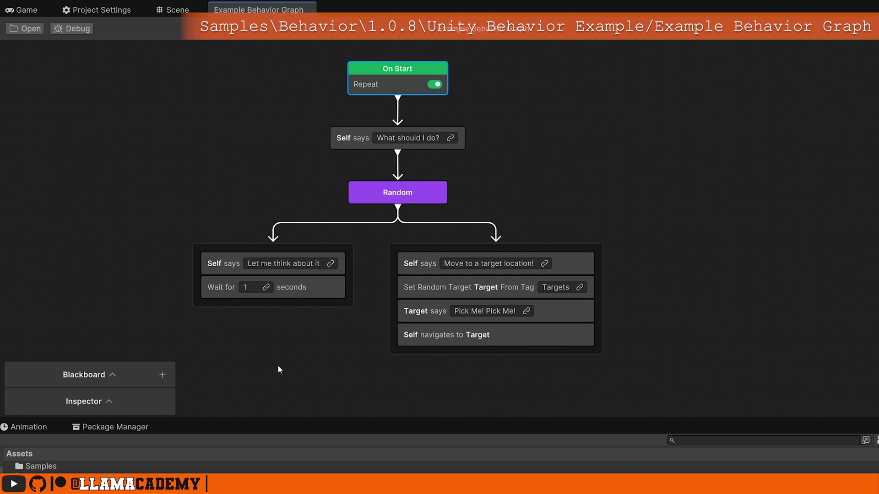
# Step: Add an animator node from the Action > Animation node category in the graph search
pyautogui.press('space')
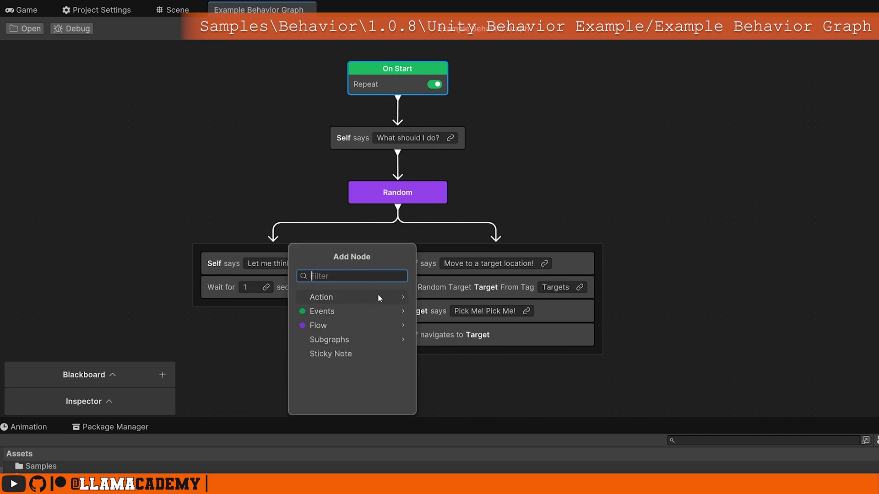
pyautogui.click(379, 295)
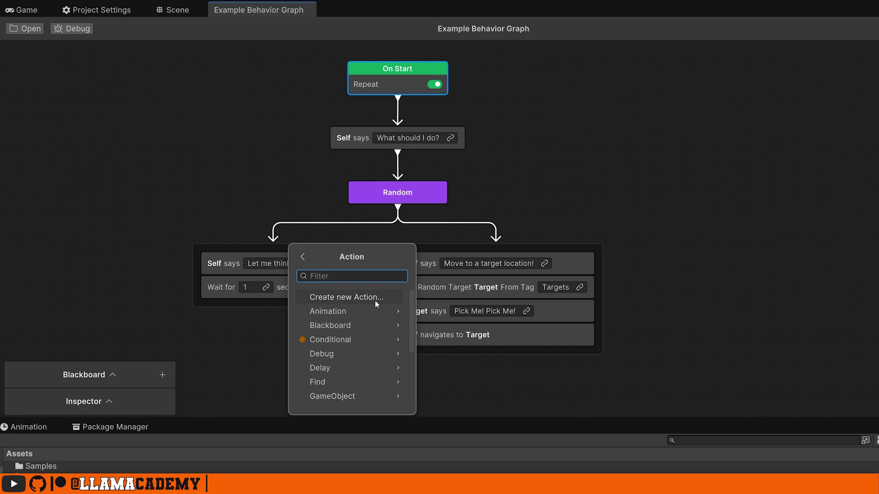
pyautogui.scroll(-2, 374, 306)
pyautogui.scroll(-3, 365, 332)
pyautogui.scroll(5, 362, 343)
pyautogui.click(363, 313)
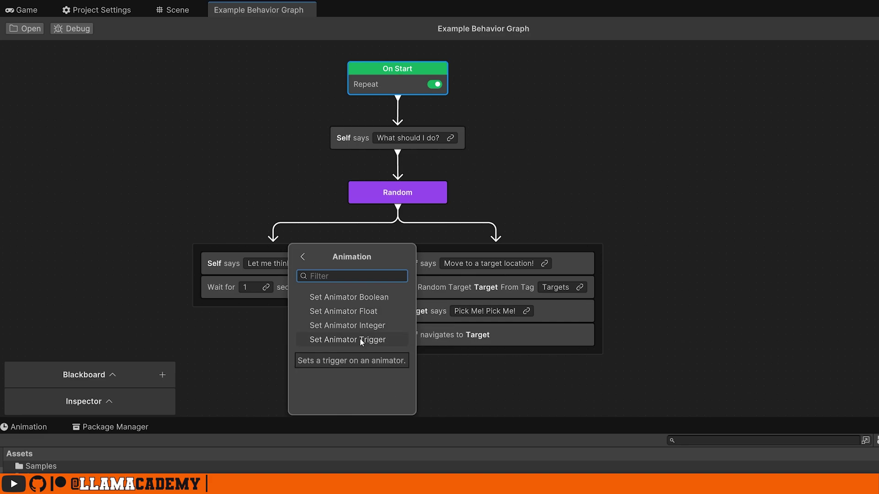
# Step: Place the Set Animator Float node upper left with parameter Speed, animator Self, value 2
pyautogui.click(360, 338)
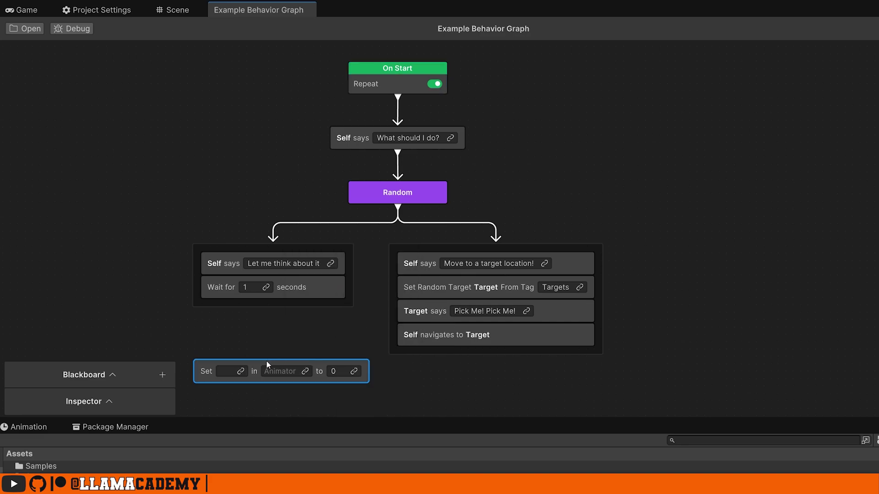
pyautogui.moveTo(266, 361); pyautogui.dragTo(191, 163)
pyautogui.write('S')
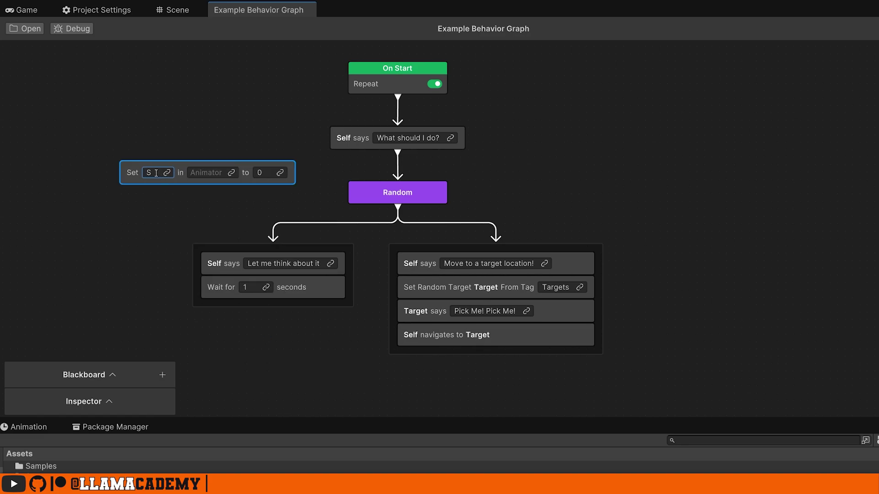
pyautogui.write('peed')
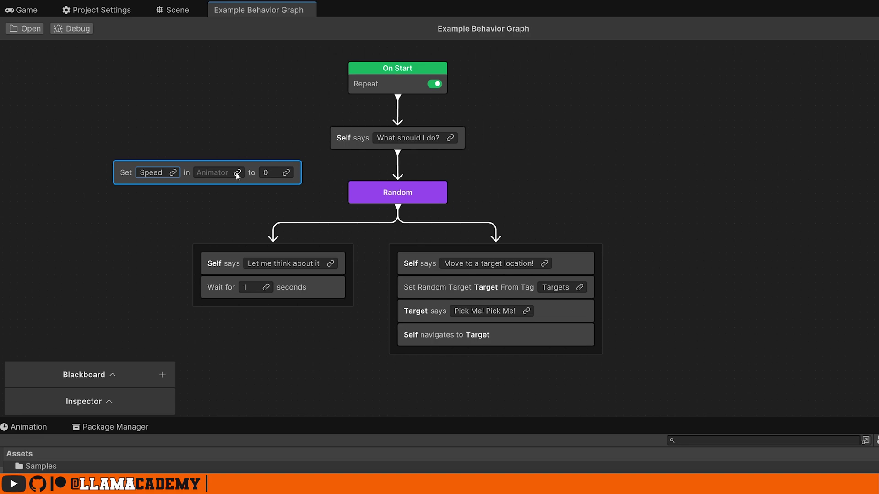
pyautogui.click(237, 172)
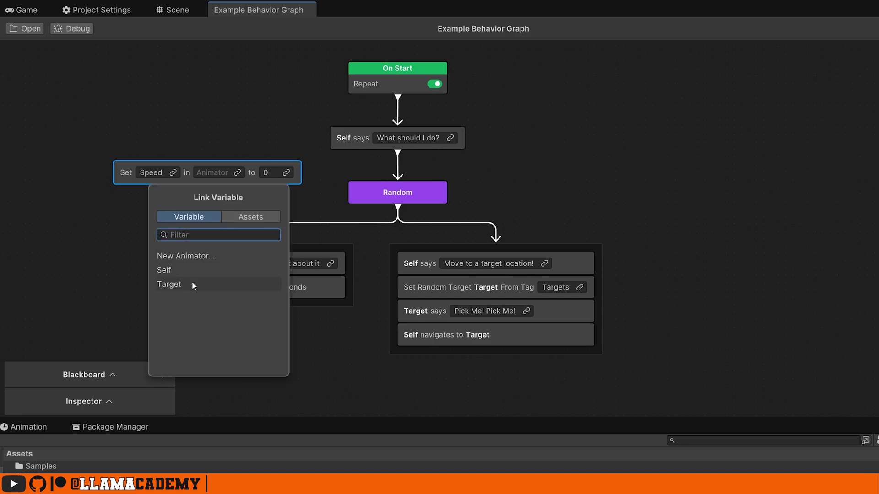
pyautogui.click(200, 270)
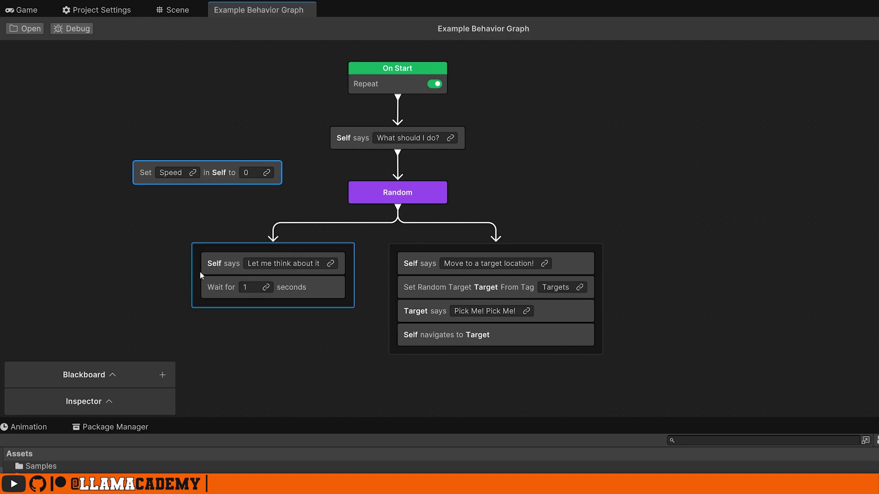
pyautogui.click(250, 173)
pyautogui.write('2')
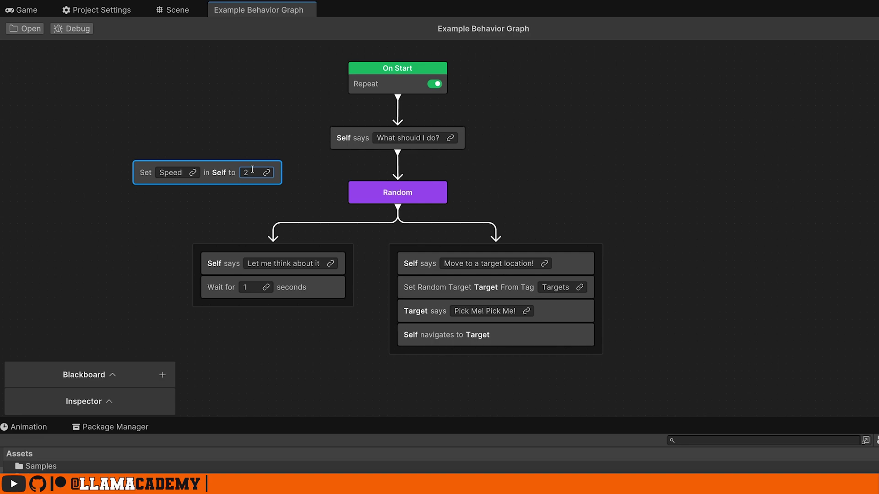
pyautogui.click(108, 371)
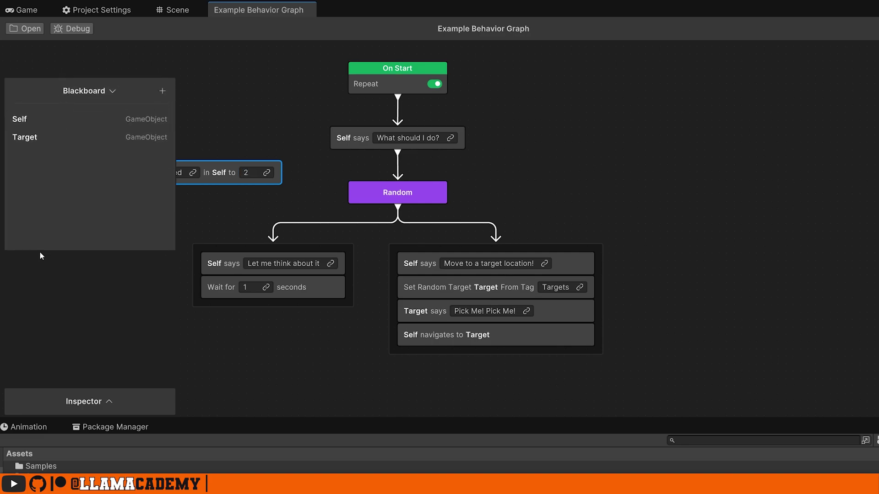
pyautogui.moveTo(198, 137); pyautogui.dragTo(300, 137, button='middle')
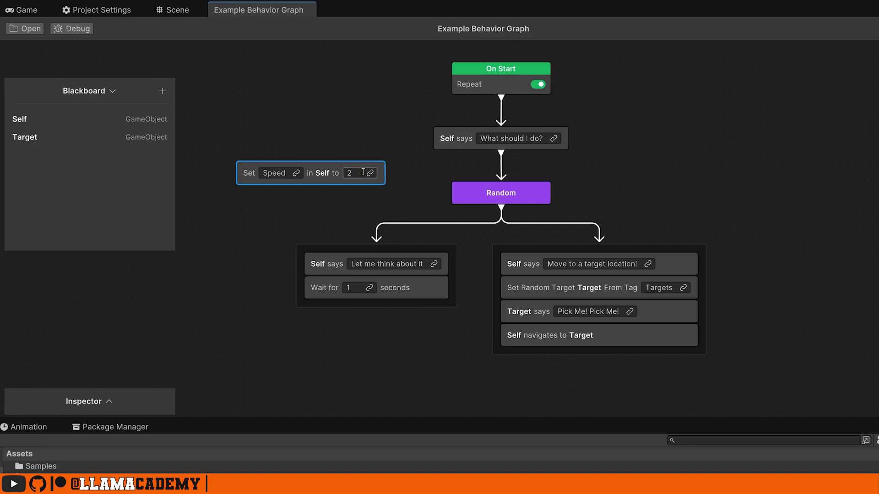
# Step: Add a Basic Types > Float variable named Speed and drag it onto the animator node's value
pyautogui.click(162, 92)
pyautogui.click(147, 182)
pyautogui.click(132, 200)
pyautogui.doubleClick(44, 158)
pyautogui.write('Sp')
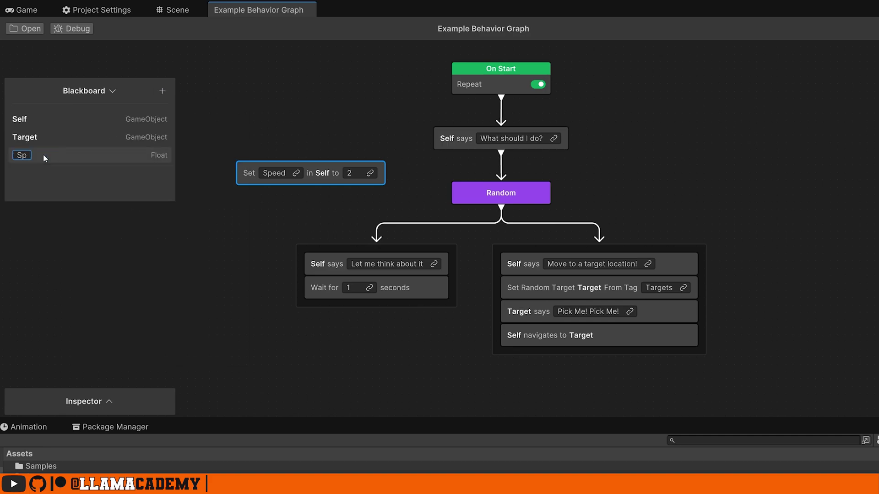
pyautogui.write('eed')
pyautogui.press('Return')
pyautogui.moveTo(33, 161); pyautogui.dragTo(346, 181)
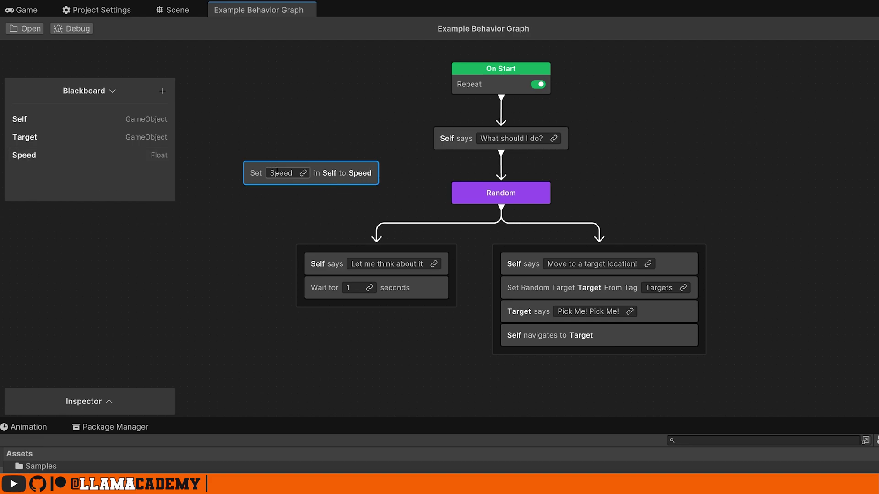
# Step: Add a Set Variable Value node from Action > Blackboard and nudge it into place
pyautogui.press('space')
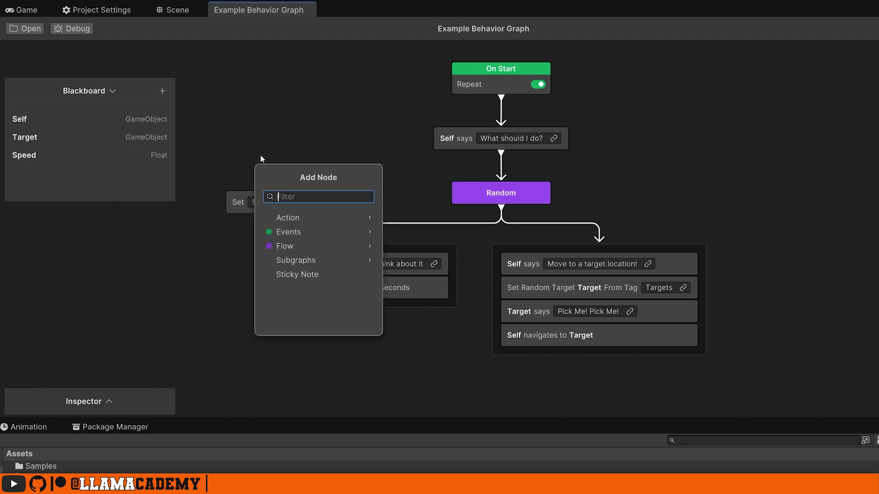
pyautogui.click(308, 215)
pyautogui.click(334, 247)
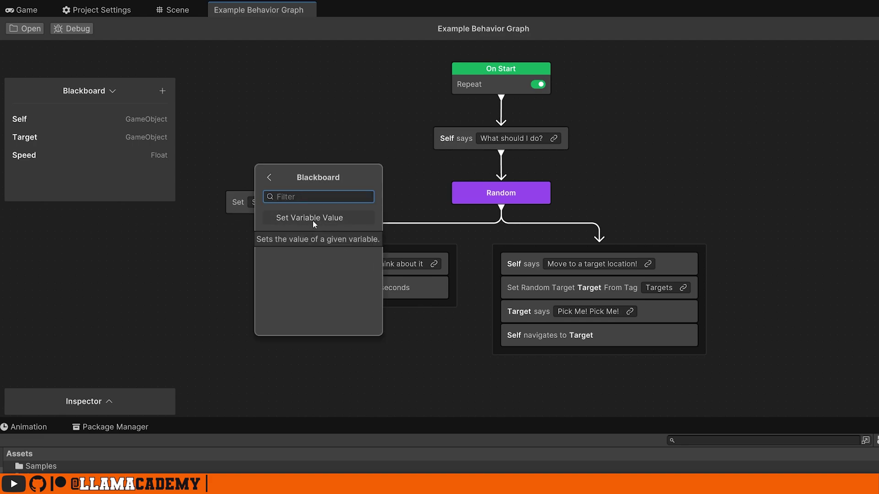
pyautogui.click(313, 221)
pyautogui.moveTo(204, 148); pyautogui.dragTo(245, 137)
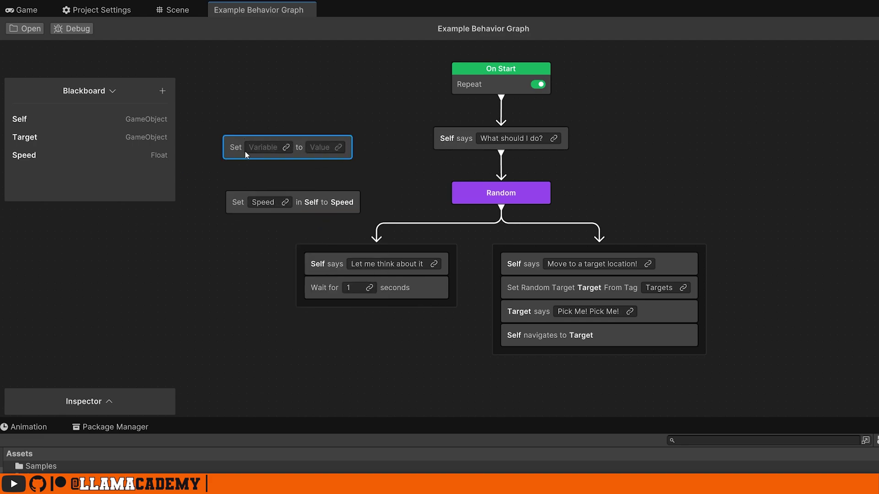
# Step: Make the node set Speed to 2 and relink the animator node's value to Speed
pyautogui.moveTo(38, 158)
pyautogui.mouseDown()
pyautogui.moveTo(266, 146)
pyautogui.moveTo(299, 200)
pyautogui.mouseUp()
pyautogui.click(305, 149)
pyautogui.write('2')
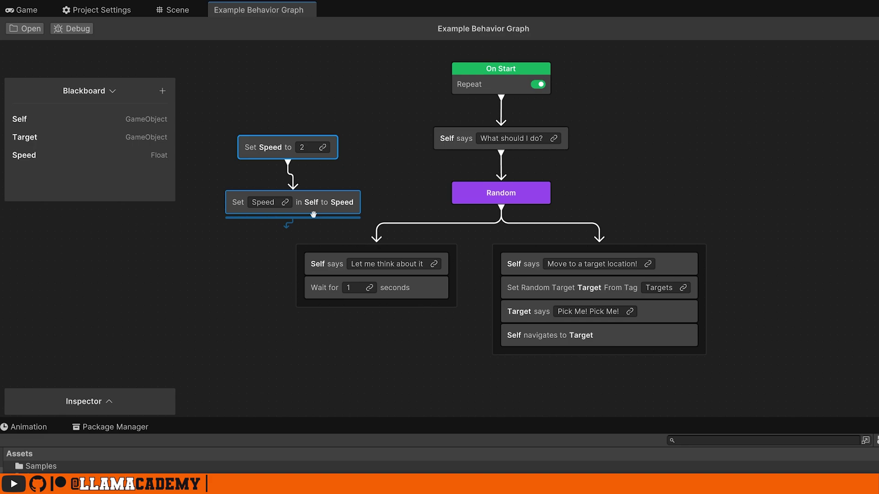
pyautogui.click(353, 202)
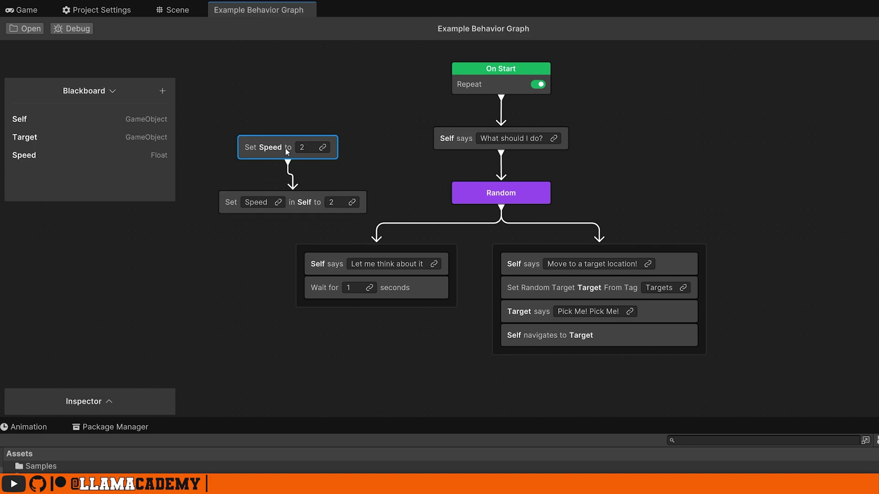
pyautogui.moveTo(45, 155); pyautogui.dragTo(336, 202)
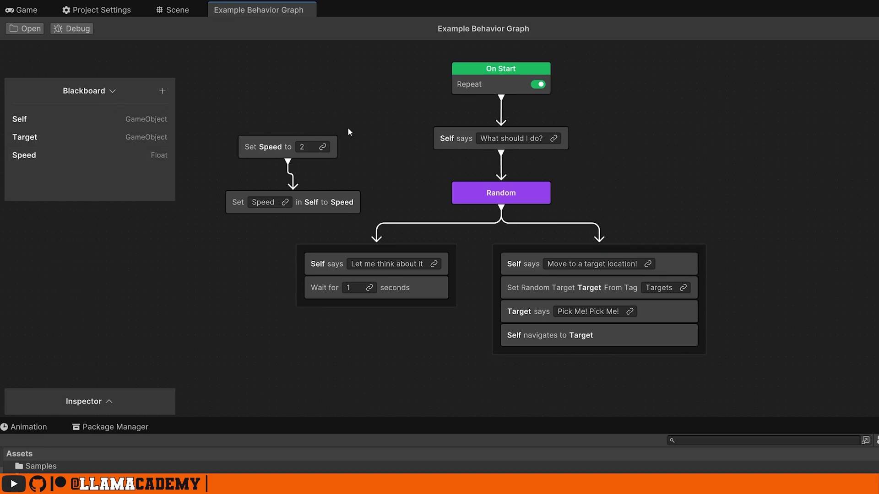
# Step: Delete both Speed-setting nodes, add a standalone Navigate To Target node, and inspect its properties
pyautogui.moveTo(361, 128); pyautogui.dragTo(237, 220)
pyautogui.press('Delete')
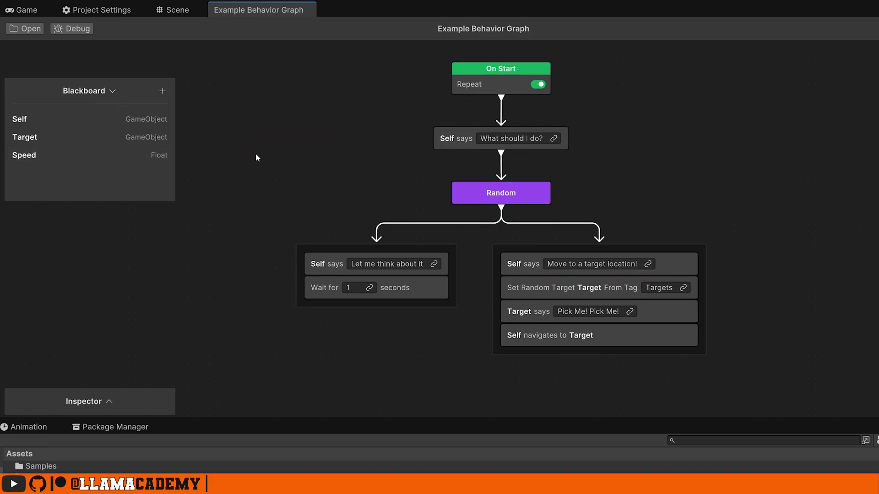
pyautogui.press('space')
pyautogui.click(309, 230)
pyautogui.scroll(-3, 319, 230)
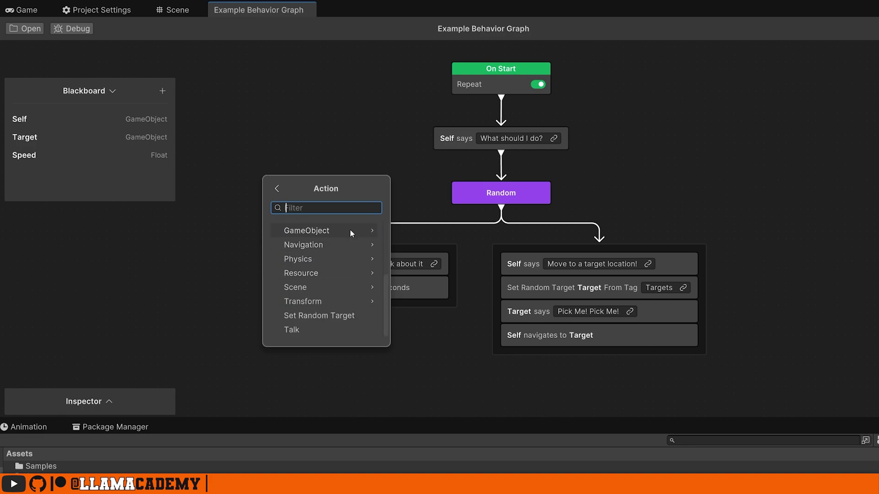
pyautogui.click(324, 246)
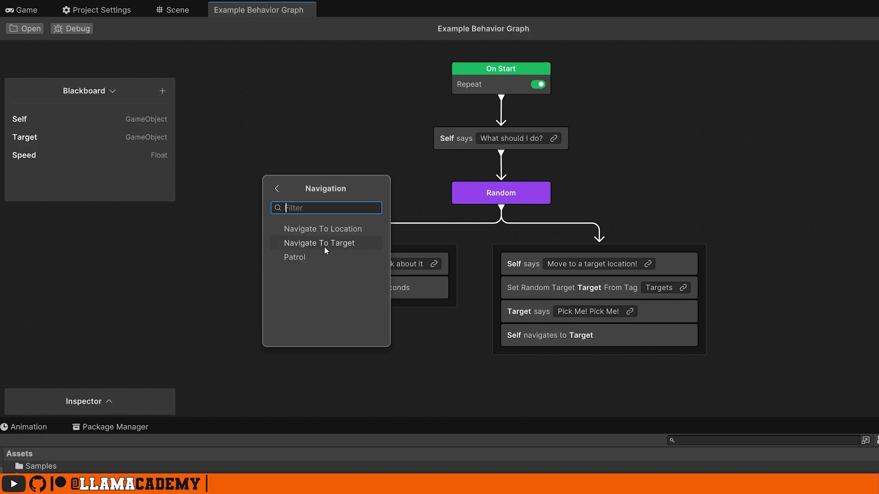
pyautogui.click(325, 245)
pyautogui.moveTo(106, 404)
pyautogui.mouseDown()
pyautogui.moveTo(389, 121)
pyautogui.moveTo(390, 96)
pyautogui.mouseUp()
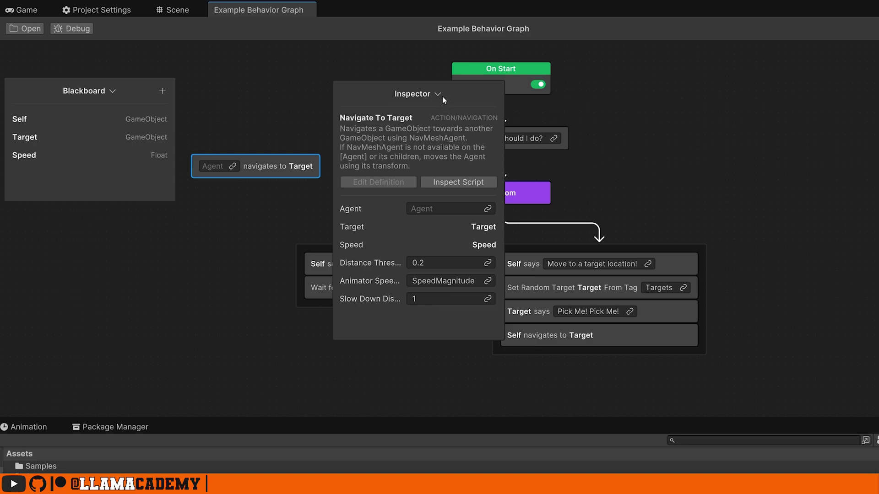
pyautogui.moveTo(442, 95); pyautogui.dragTo(776, 154)
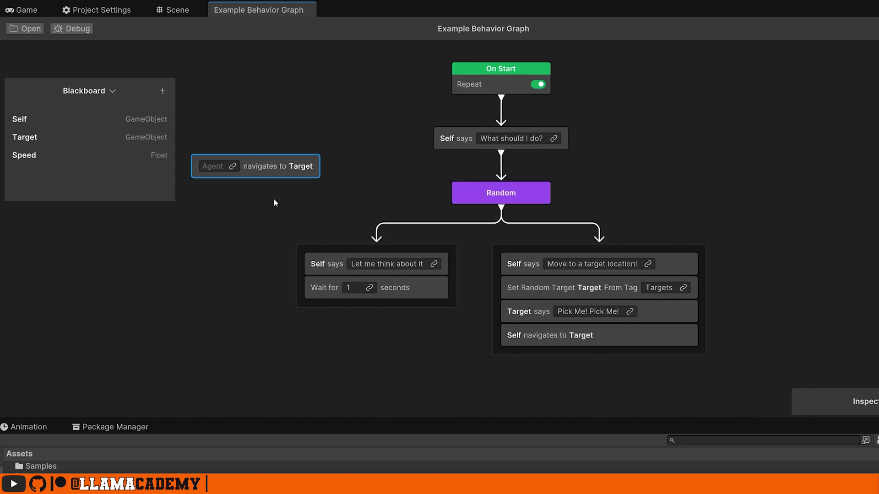
# Step: Delete the loose Navigate To Target node and reopen the Action category in node search
pyautogui.click(254, 148)
pyautogui.press('Delete')
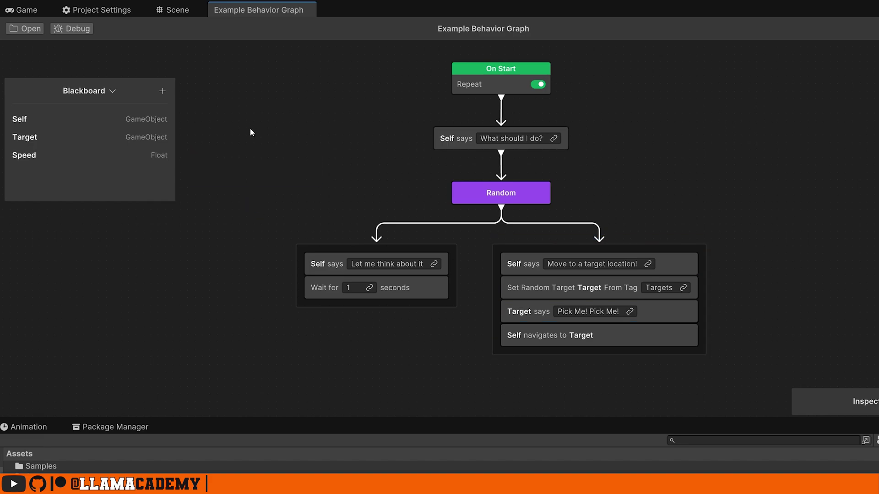
pyautogui.press('space')
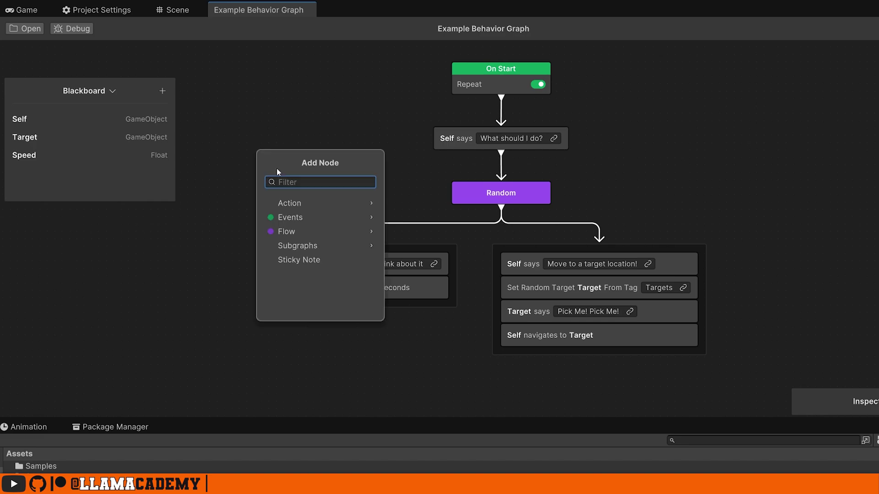
pyautogui.click(329, 201)
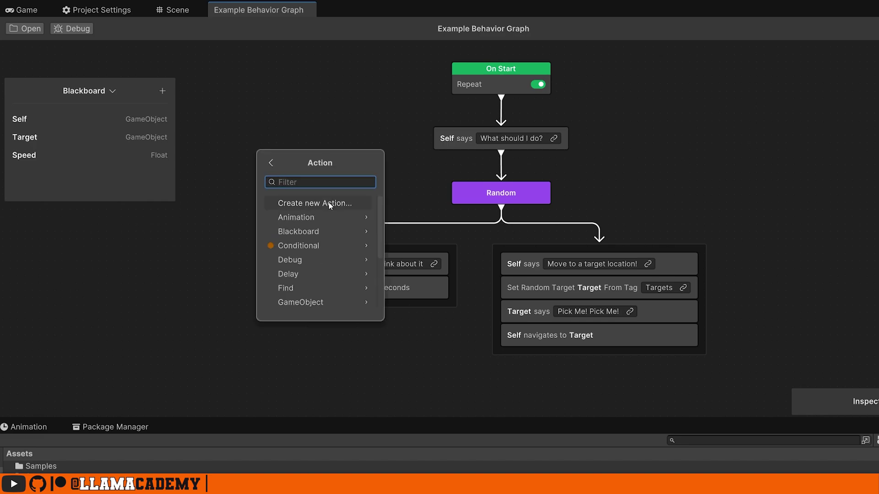
pyautogui.click(424, 339)
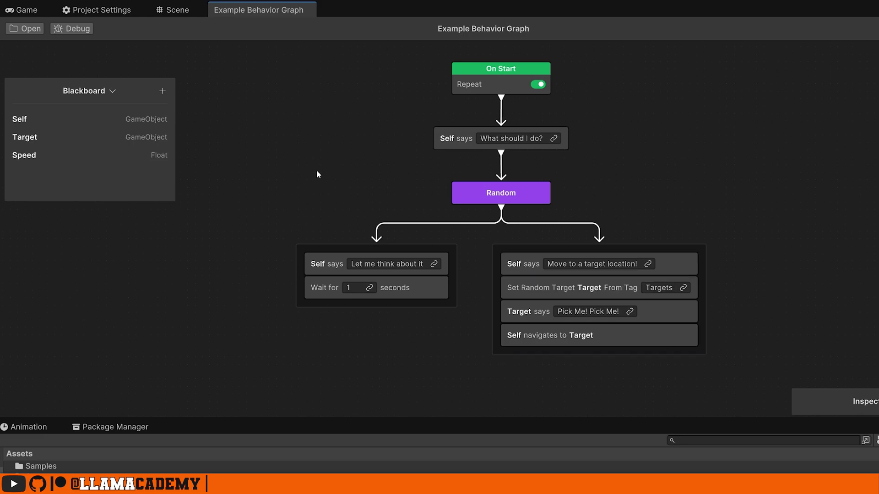
pyautogui.press('space')
pyautogui.click(336, 243)
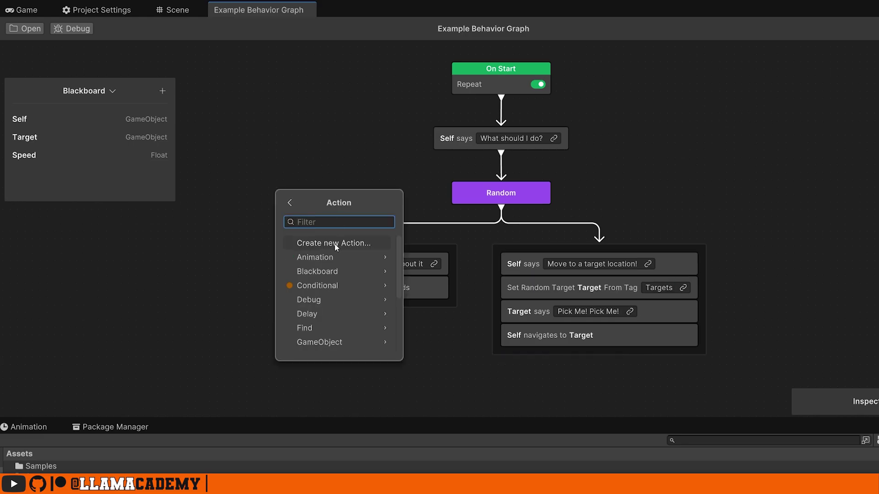
# Step: Name the new action Perform Backflip, keep category Action, and continue to the description
pyautogui.click(334, 244)
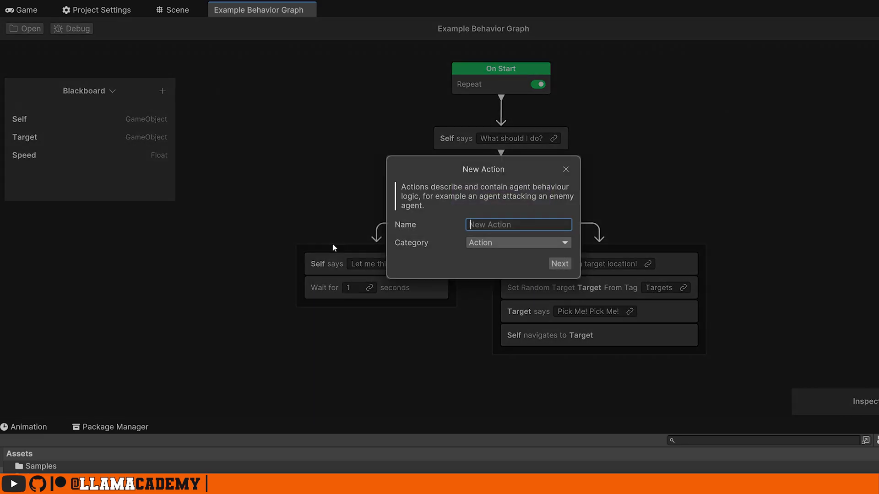
pyautogui.write('Perform Backflip')
pyautogui.click(491, 242)
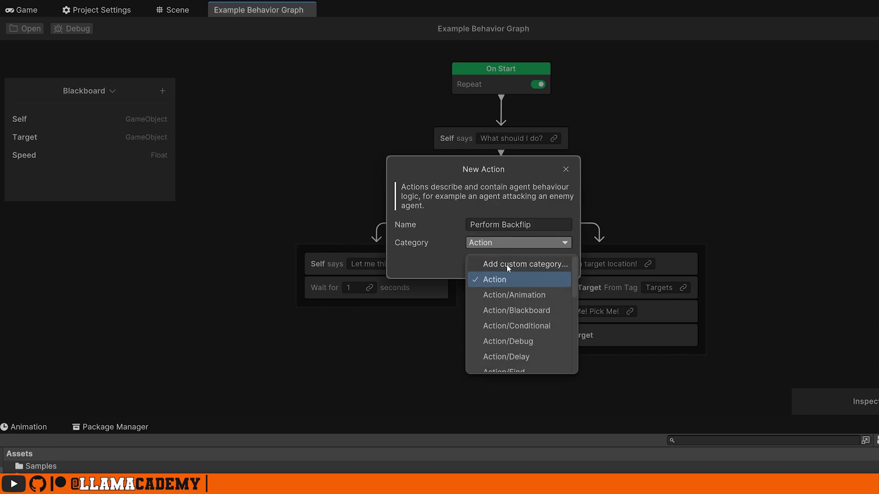
pyautogui.scroll(-3, 534, 327)
pyautogui.scroll(3, 541, 340)
pyautogui.scroll(-3, 534, 328)
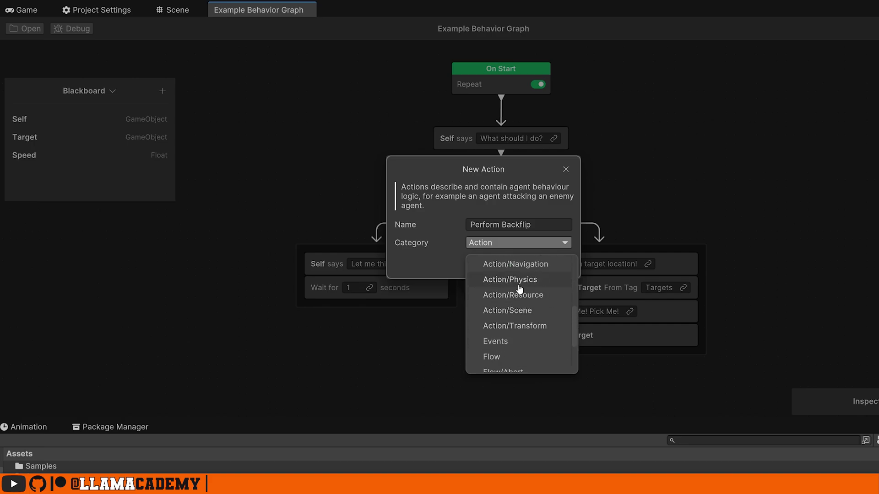
pyautogui.click(418, 262)
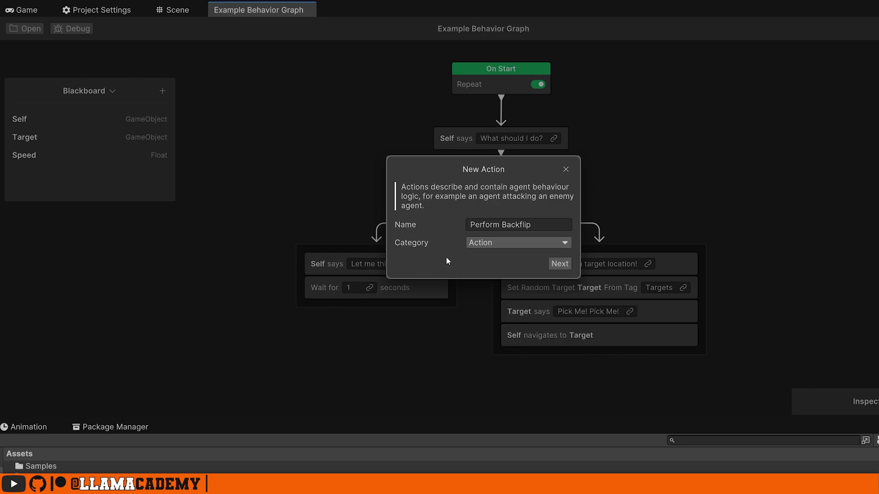
pyautogui.click(553, 265)
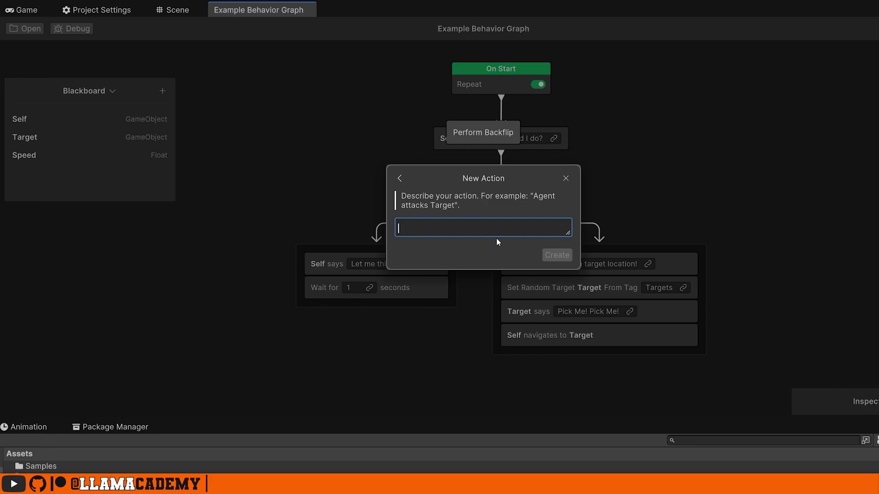
pyautogui.write('Self performs a backflip!')
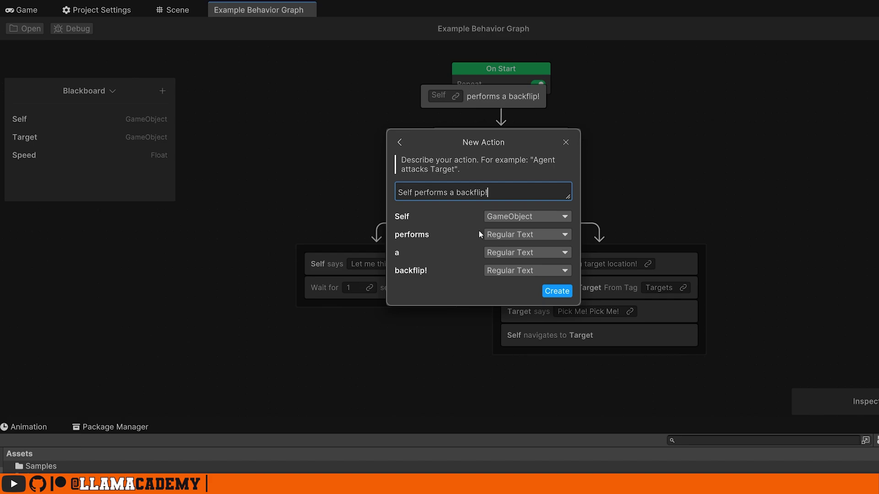
# Step: Finish the description 'Self performs a backflip!', leave word types unchanged, and create the script
pyautogui.click(515, 244)
pyautogui.click(518, 253)
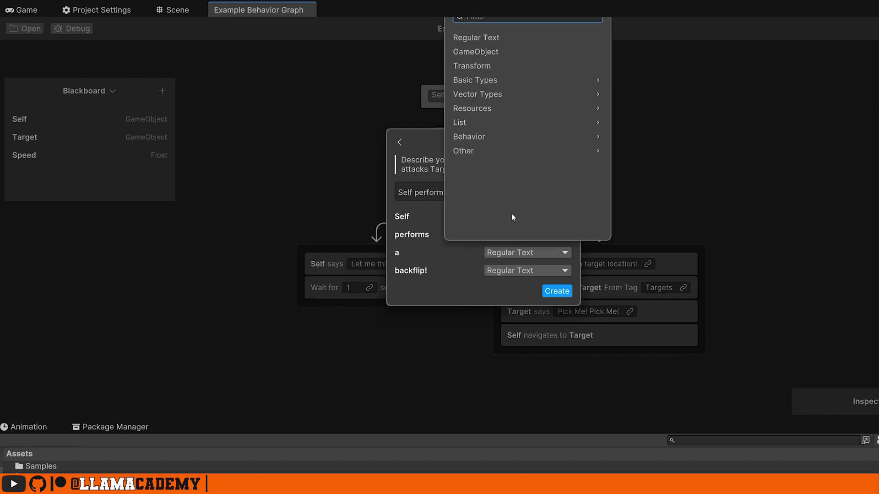
pyautogui.click(480, 36)
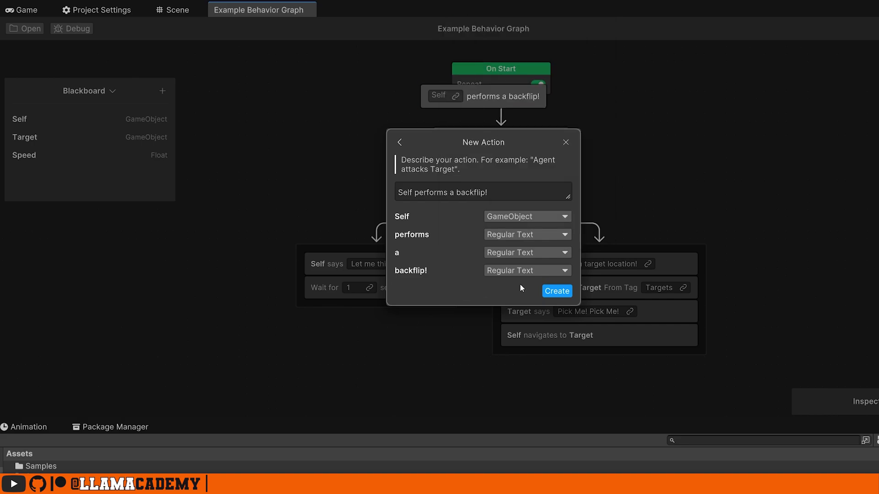
pyautogui.click(556, 291)
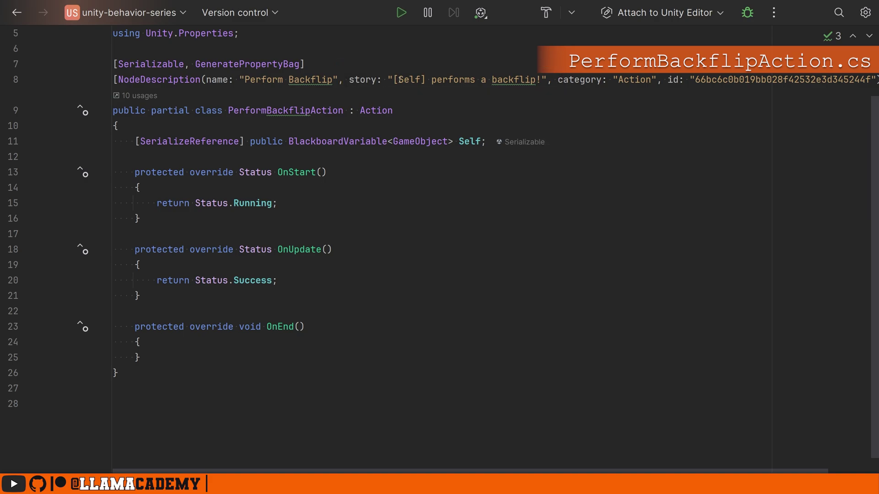
# Step: Replace [Self] with [Target] in the story text and rename the Self field to Target
pyautogui.moveTo(393, 80); pyautogui.dragTo(426, 80)
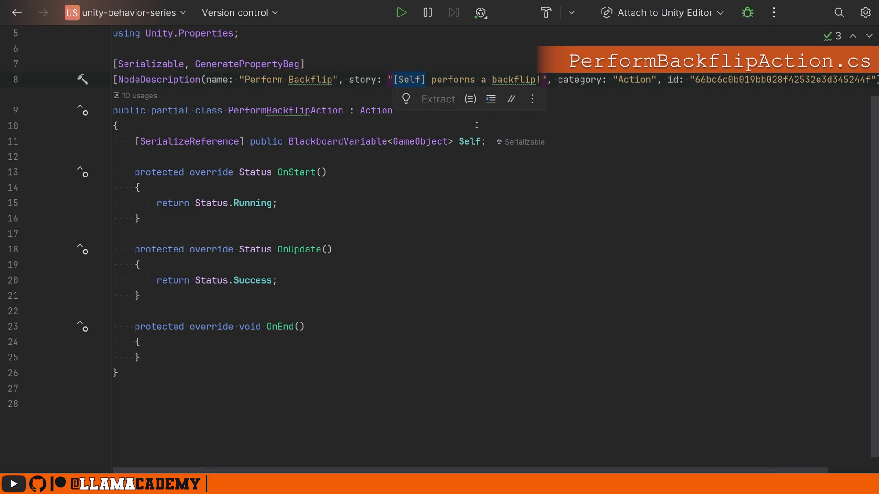
pyautogui.click(470, 142)
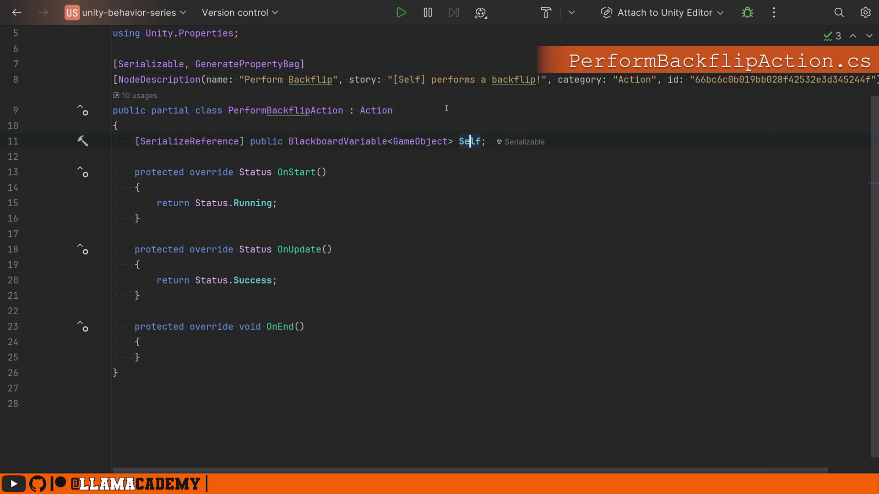
pyautogui.doubleClick(415, 80)
pyautogui.write('Target')
pyautogui.doubleClick(471, 141)
pyautogui.write('Target')
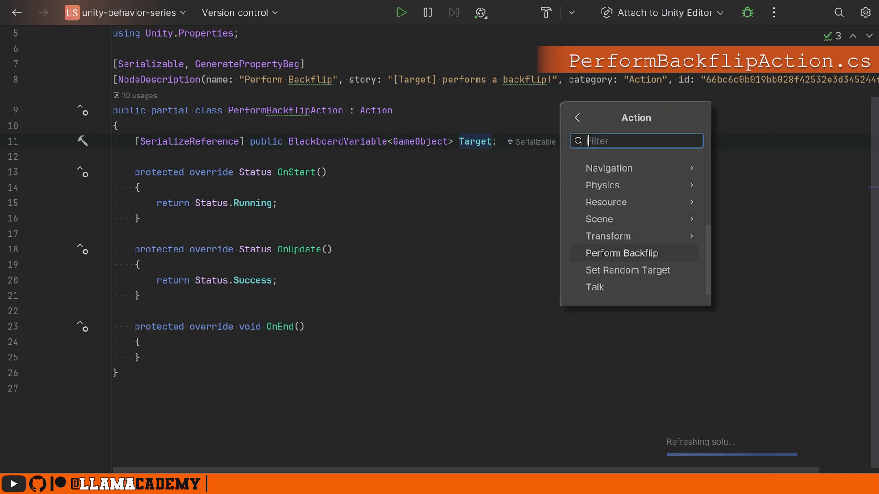
# Step: Try adding '/GameObject' to the action category, then revert it to plain Action
pyautogui.click(663, 80)
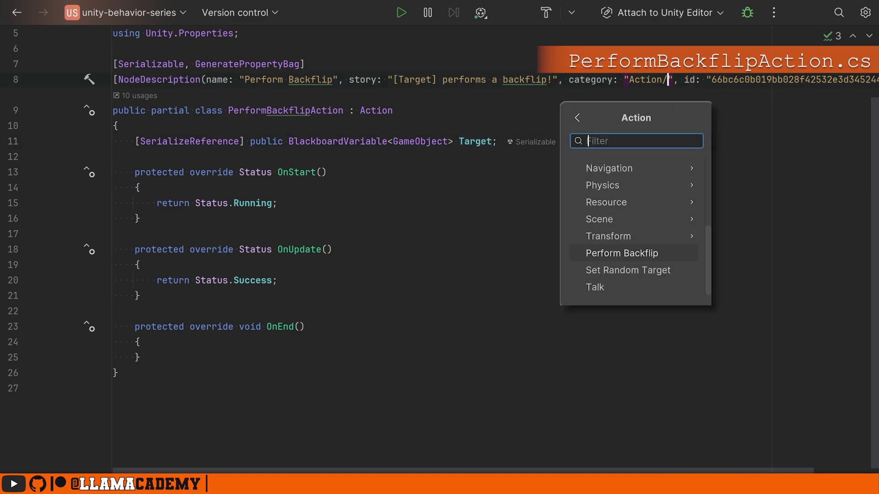
pyautogui.write('/GameObject')
pyautogui.click(602, 166)
pyautogui.scroll(-2, 624, 205)
pyautogui.scroll(-2, 627, 212)
pyautogui.click(629, 203)
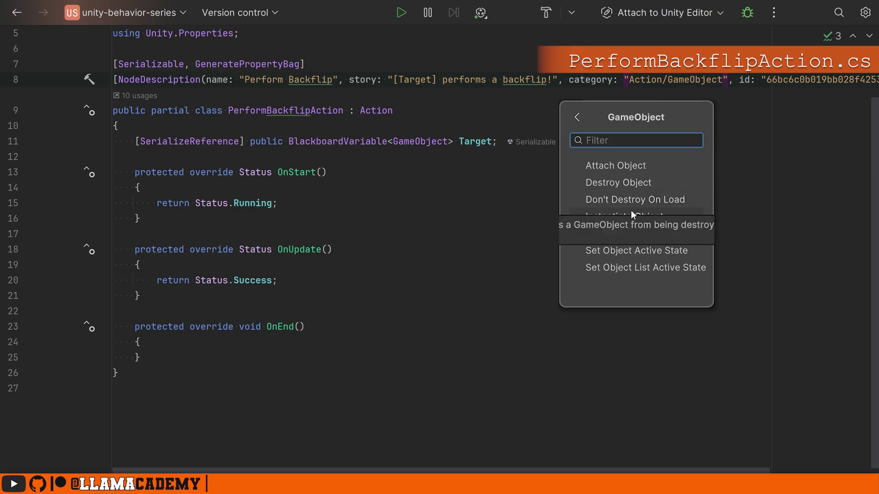
pyautogui.press('BackSpace')
pyautogui.press('BackSpace')
pyautogui.press('BackSpace')
pyautogui.press('BackSpace')
pyautogui.press('BackSpace')
pyautogui.press('BackSpace')
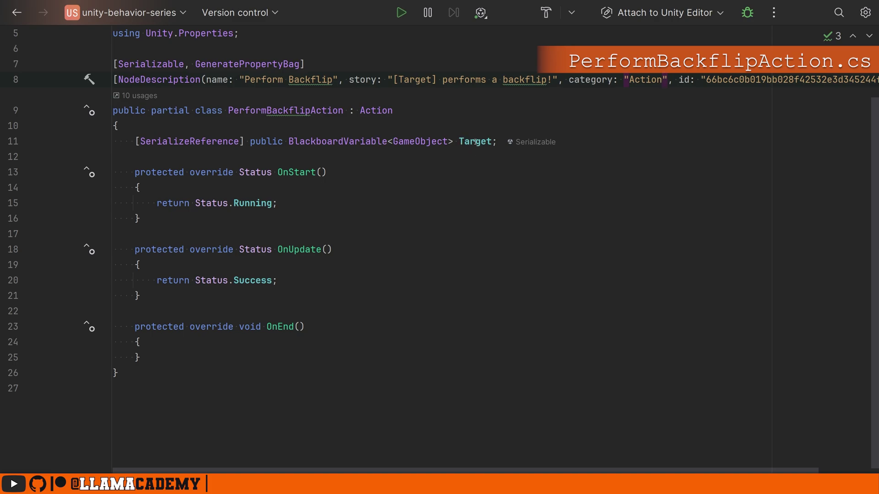
# Step: Start a Target.Value line in OnStart, then remove it again
pyautogui.click(141, 187)
pyautogui.press('Return')
pyautogui.write('Target.Value')
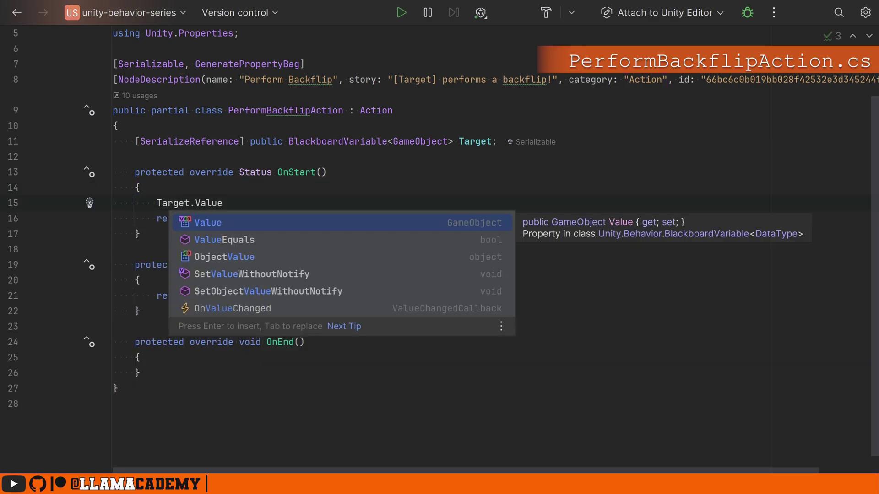
pyautogui.press('Escape')
pyautogui.hotkey('ctrl', 'BackSpace')
pyautogui.hotkey('ctrl', 'BackSpace')
pyautogui.hotkey('ctrl', 'BackSpace')
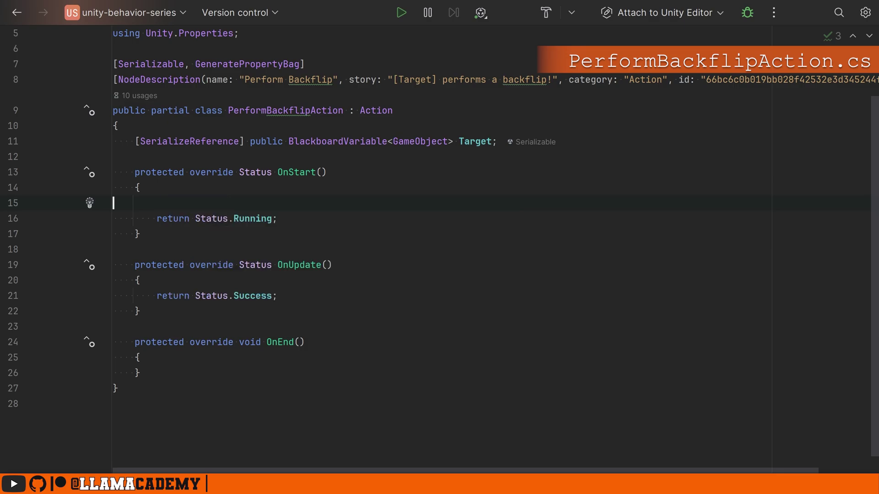
pyautogui.press('BackSpace')
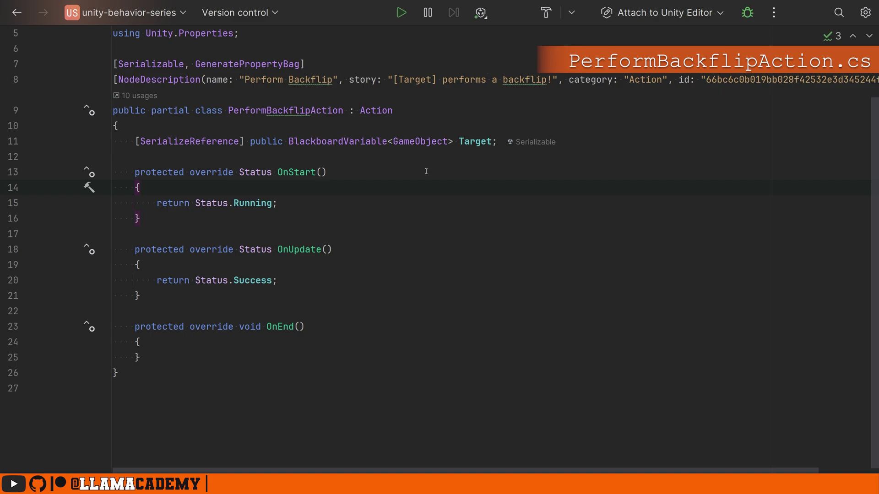
# Step: Declare '[SerializeReference] public BlackboardVariable<float> Speed = new(100);' below the Target field
pyautogui.click(627, 142)
pyautogui.press('Return')
pyautogui.write('[Ser')
pyautogui.press('Return')
pyautogui.write('] public BlackboardV')
pyautogui.press('Return')
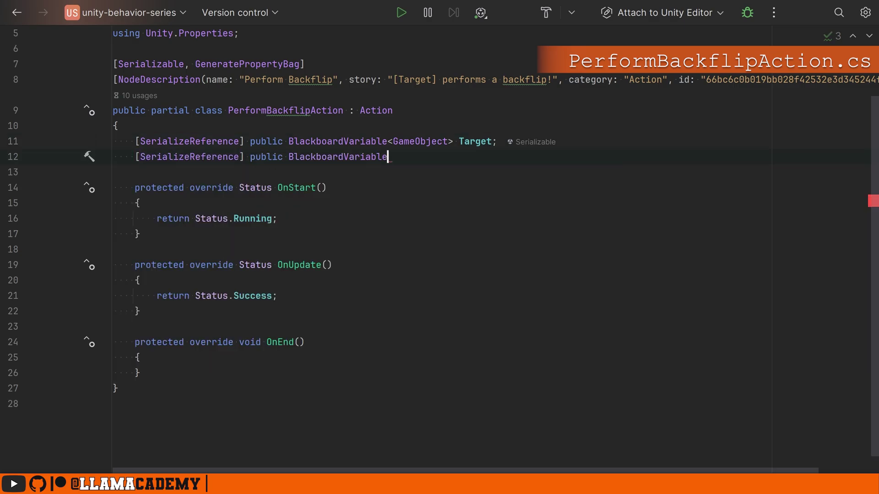
pyautogui.write('<float> Speed = new(')
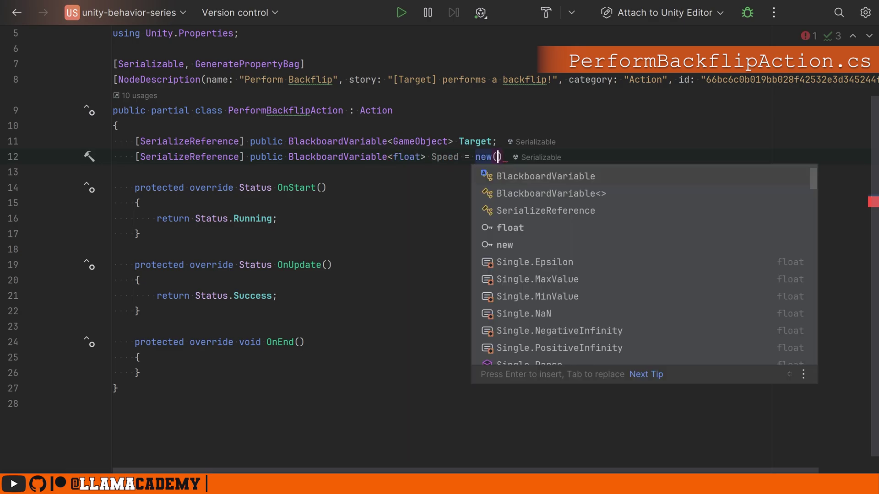
pyautogui.write('100);')
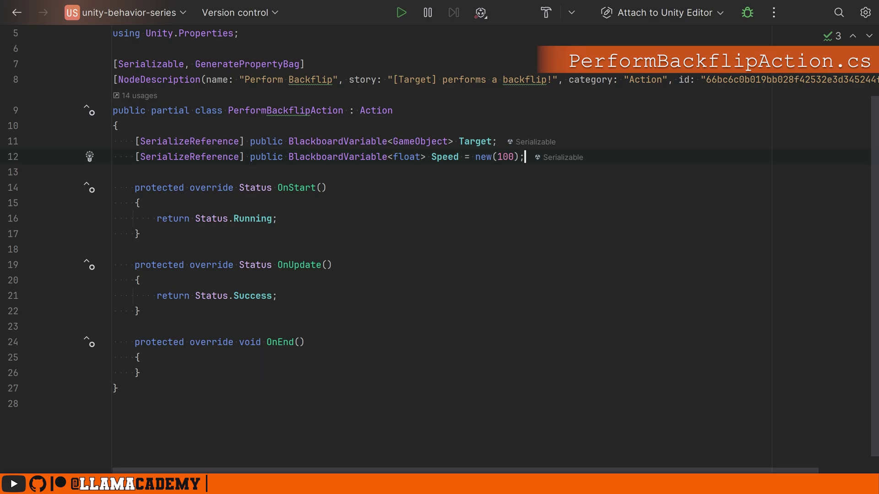
# Step: Check Status's definition, then add 'if (Target.Value == null) return Status.Failure;' atop OnStart
pyautogui.keyDown('ctrl'); pyautogui.click(266, 191); pyautogui.keyUp('ctrl')
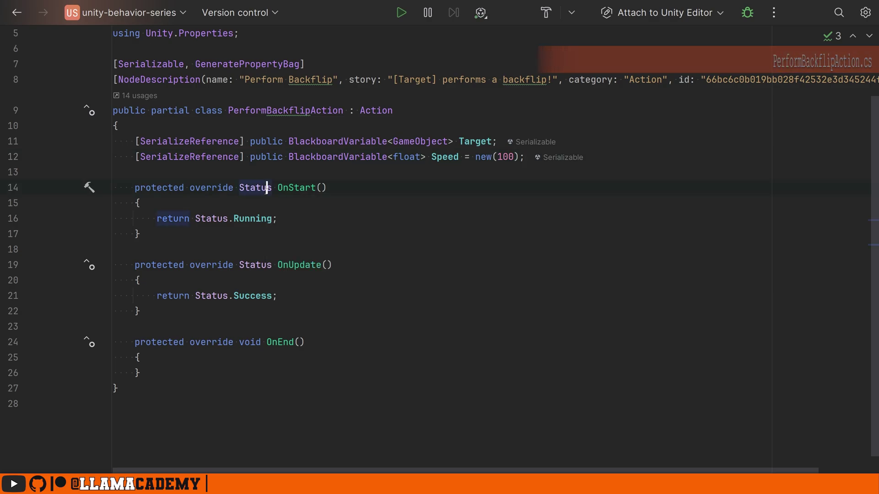
pyautogui.scroll(-3, 412, 227)
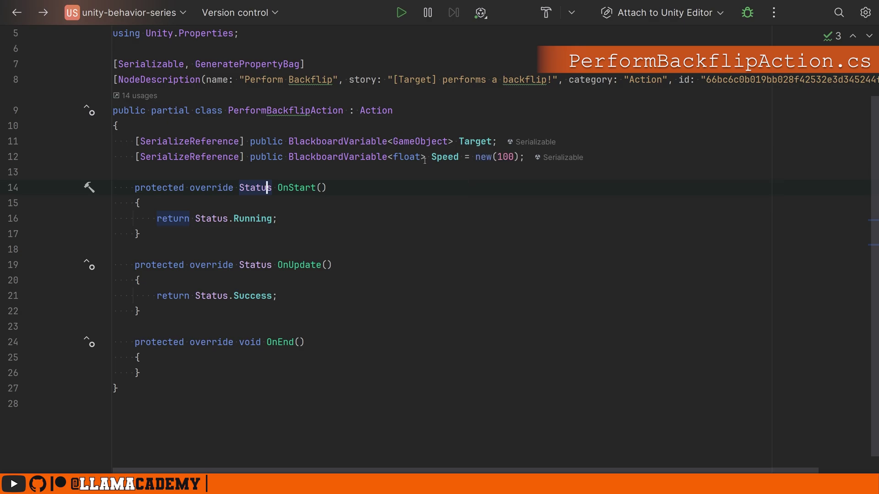
pyautogui.click(144, 203)
pyautogui.press('Return')
pyautogui.write('if (Target.value')
pyautogui.press('Return')
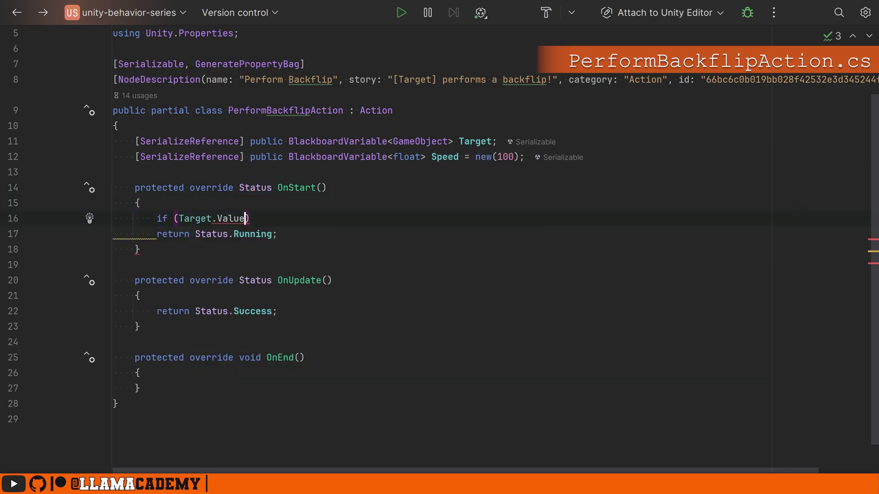
pyautogui.write('== null) return Status.Failure')
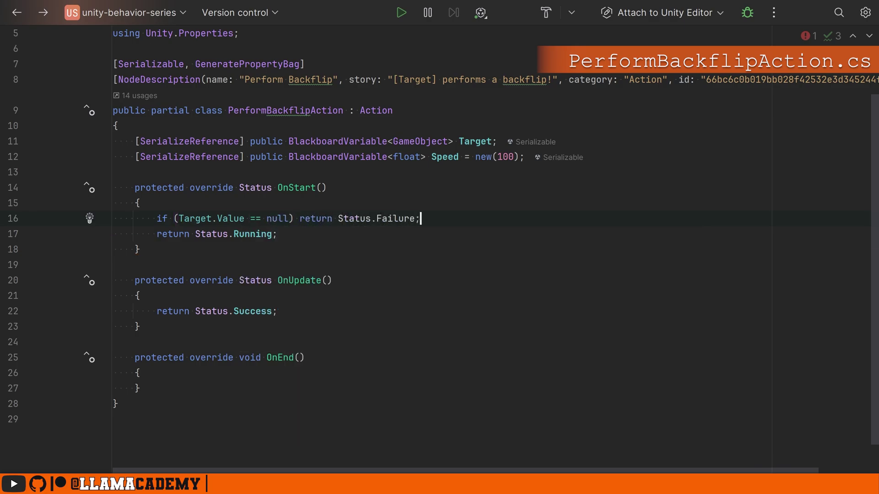
pyautogui.write(';')
pyautogui.press('Down')
pyautogui.press('Home')
pyautogui.press('Return')
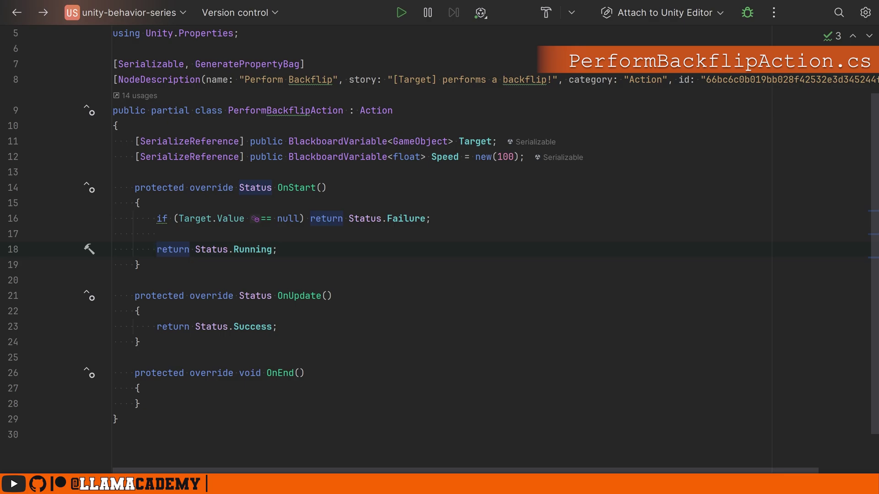
# Step: Declare 'private float rotation;' and reset 'rotation = 0;' in OnStart
pyautogui.press('Up')
pyautogui.press('Up')
pyautogui.press('Up')
pyautogui.press('Up')
pyautogui.press('Up')
pyautogui.press('Return')
pyautogui.write('private float _rotation;')
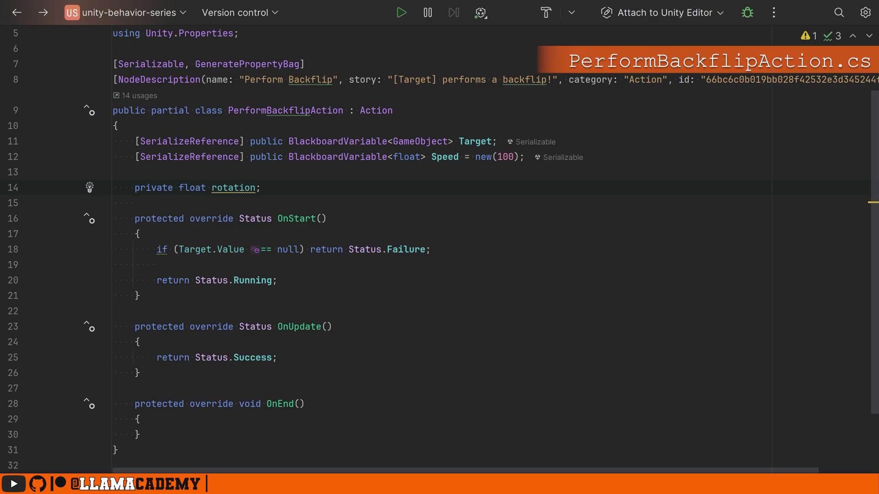
pyautogui.press('Down')
pyautogui.press('Down')
pyautogui.press('Down')
pyautogui.press('Down')
pyautogui.press('Return')
pyautogui.press('Return')
pyautogui.press('Up')
pyautogui.write('rotati')
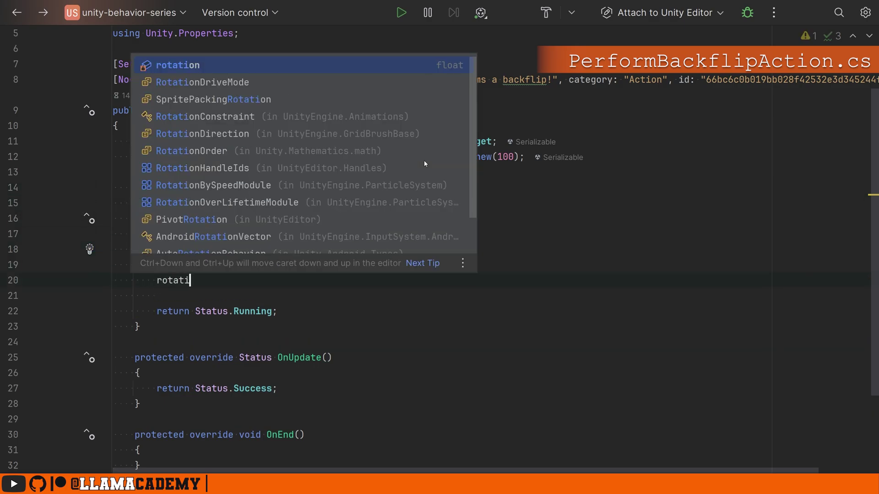
pyautogui.press('Return')
pyautogui.write('= 0;')
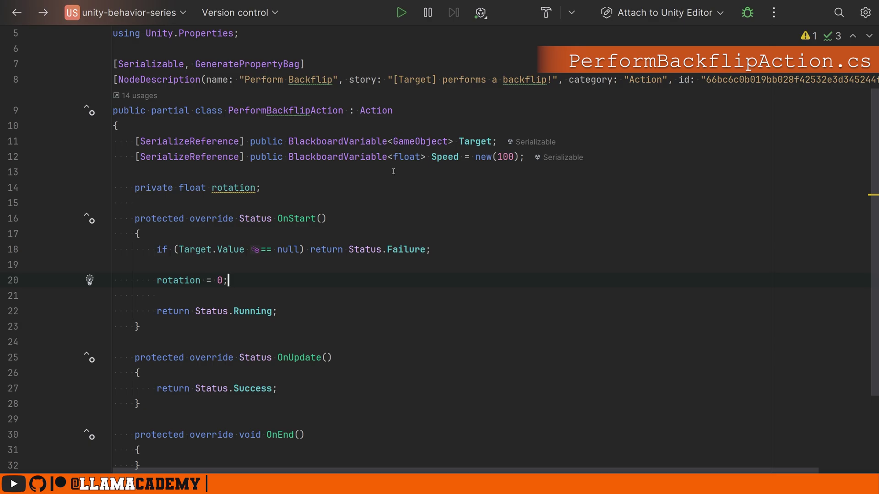
pyautogui.scroll(-2, 393, 172)
pyautogui.scroll(-2, 371, 220)
# Step: Replace OnUpdate's return with a while (rotation < 360) loop adding Time.deltaTime * Speed
pyautogui.click(351, 274)
pyautogui.hotkey('shift', 'Home')
pyautogui.write('while (rotation < 360')
pyautogui.hotkey('ctrl', 'shift', 'Return')
pyautogui.write('rotat')
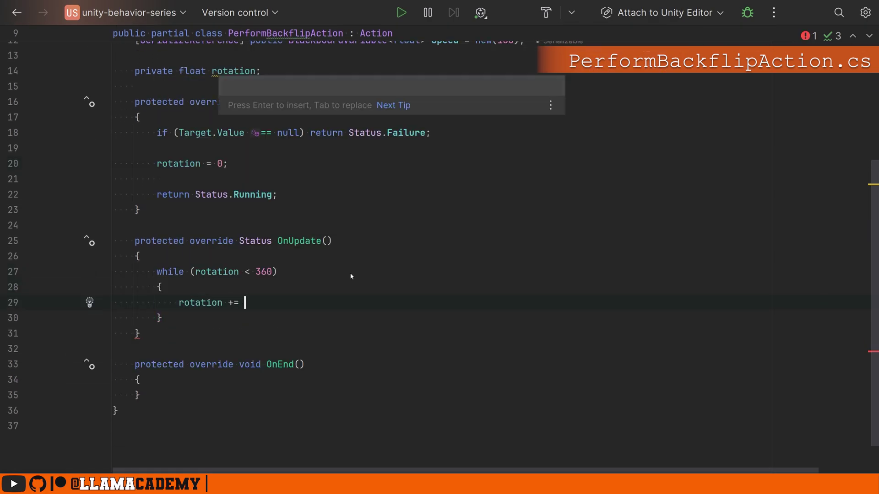
pyautogui.write('ion += Time.de')
pyautogui.press('Return')
pyautogui.write('* Spee')
pyautogui.press('Return')
pyautogui.write(';')
pyautogui.moveTo(332, 303)
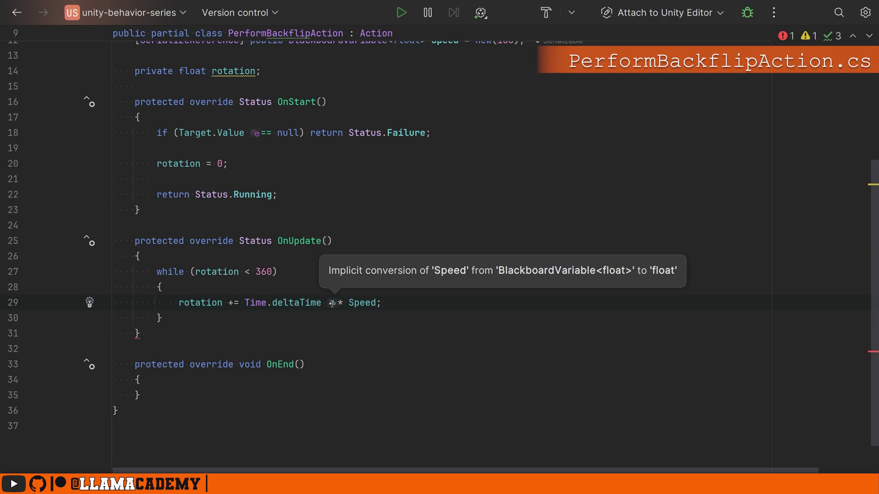
pyautogui.press('Left')
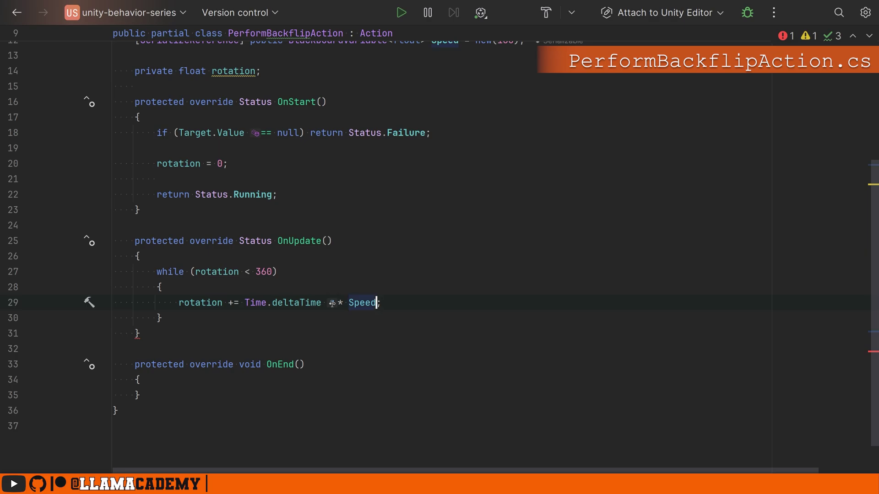
pyautogui.write('.')
pyautogui.press('Return')
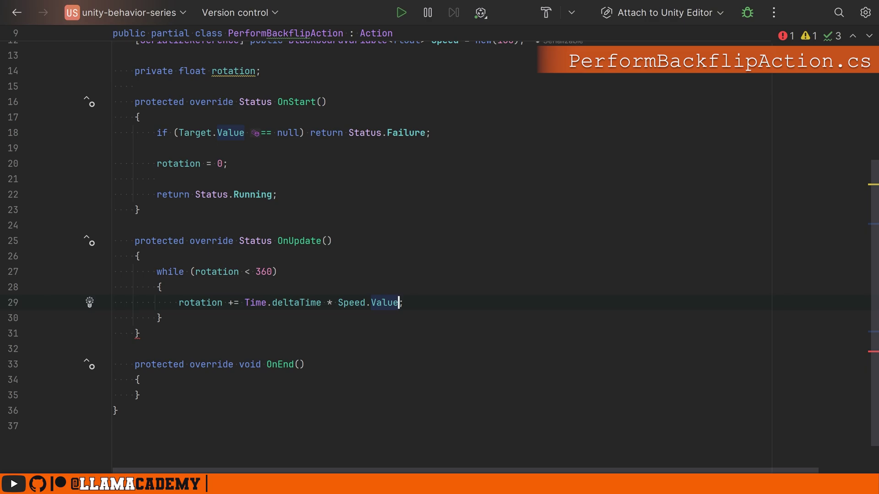
pyautogui.hotkey('ctrl', 'z')
pyautogui.hotkey('ctrl', 'z')
# Step: Inside the loop, set Target.Value.transform.rotation to Quaternion.Euler(rotation, 0, 0)
pyautogui.press('Right')
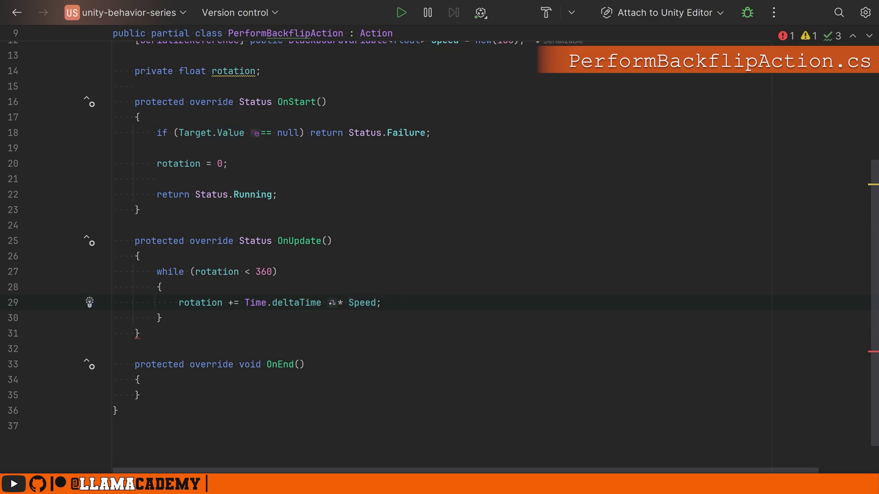
pyautogui.press('Return')
pyautogui.write('Target.')
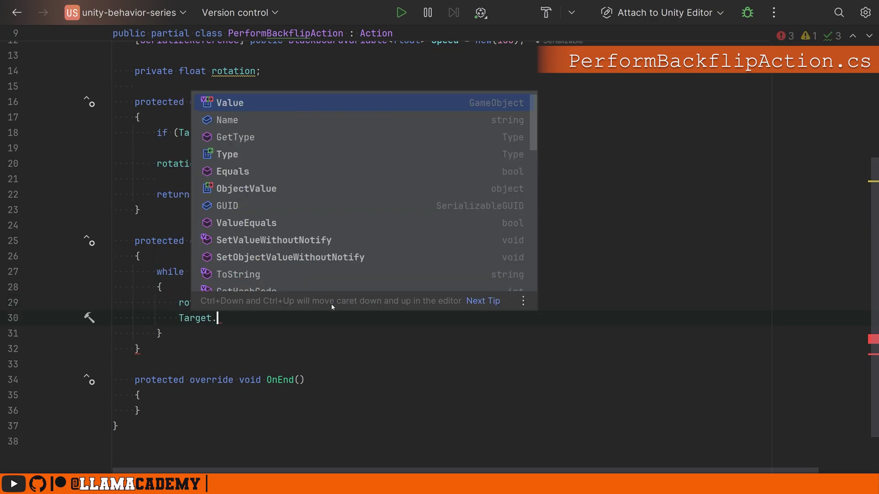
pyautogui.write('Value.transform.ro')
pyautogui.press('Return')
pyautogui.write('= Quat')
pyautogui.press('Down')
pyautogui.press('Return')
pyautogui.write('rotation, 0, 0);')
pyautogui.press('Right')
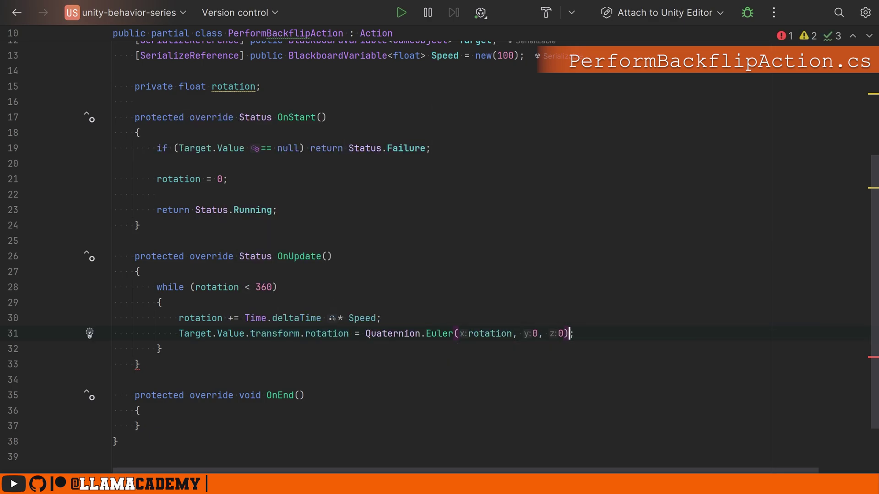
pyautogui.write(';')
pyautogui.press('Return')
pyautogui.write('return st')
# Step: Return Status.Running inside the loop and Status.Success after it
pyautogui.press('Return')
pyautogui.write('.Run')
pyautogui.press('Return')
pyautogui.write(';')
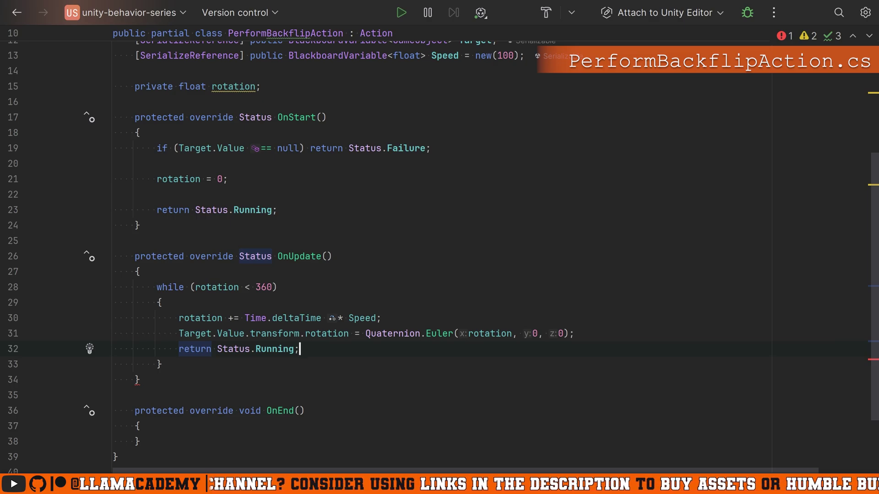
pyautogui.press('Down')
pyautogui.press('Return')
pyautogui.press('Return')
pyautogui.write('return Status.suc')
pyautogui.press('Return')
pyautogui.write(';')
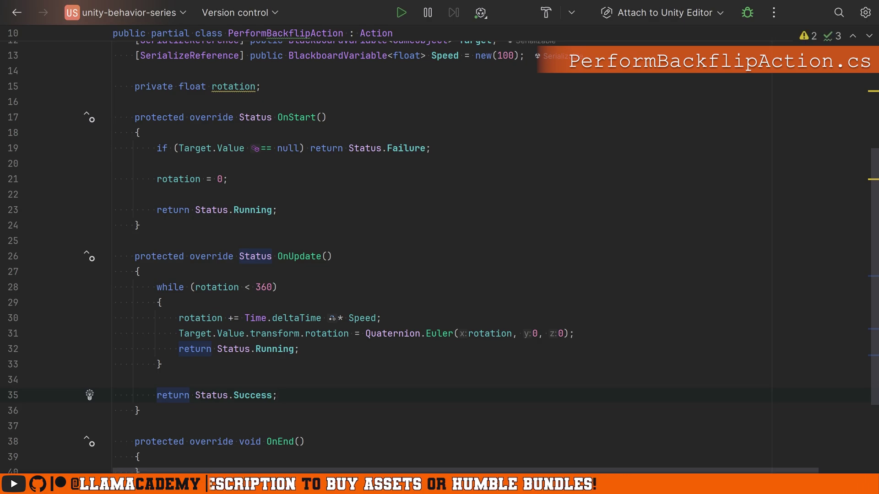
pyautogui.scroll(-3, 327, 312)
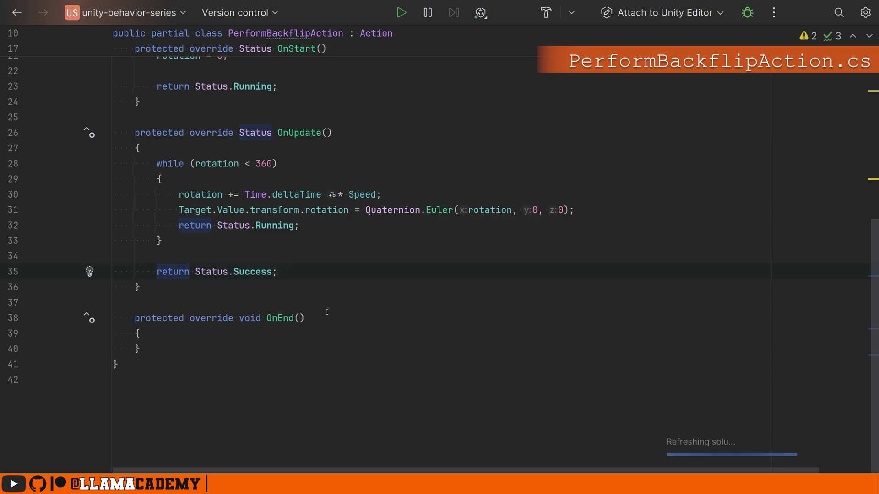
pyautogui.moveTo(152, 348); pyautogui.dragTo(138, 289)
# Step: Delete the empty OnEnd method, then bind the backflip node's Target to Self and Speed to Speed
pyautogui.press('BackSpace')
pyautogui.scroll(3, 365, 345)
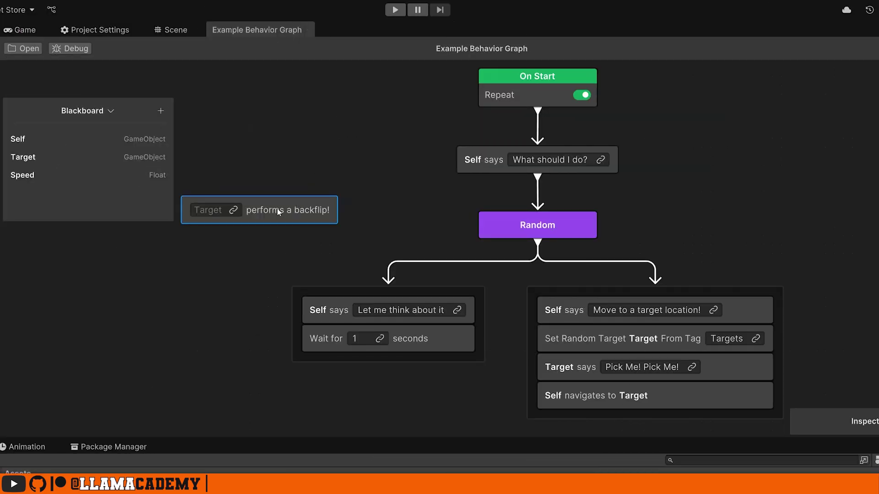
pyautogui.click(278, 212)
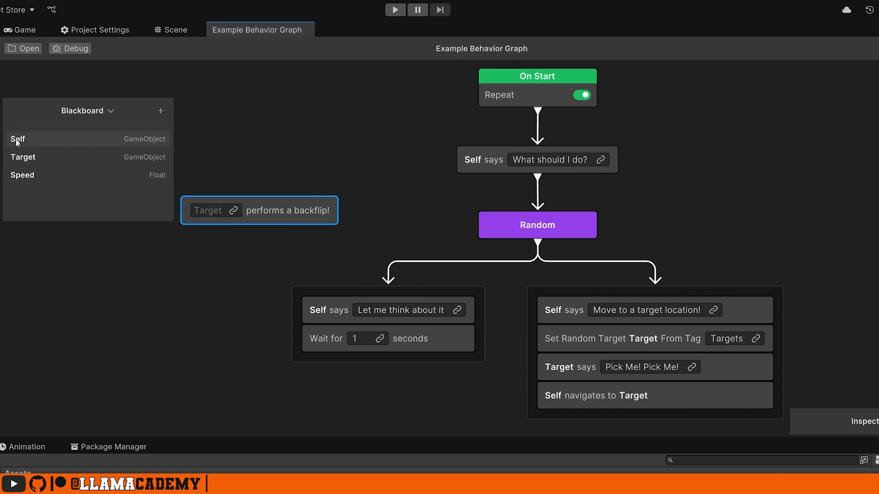
pyautogui.moveTo(19, 142); pyautogui.dragTo(209, 215)
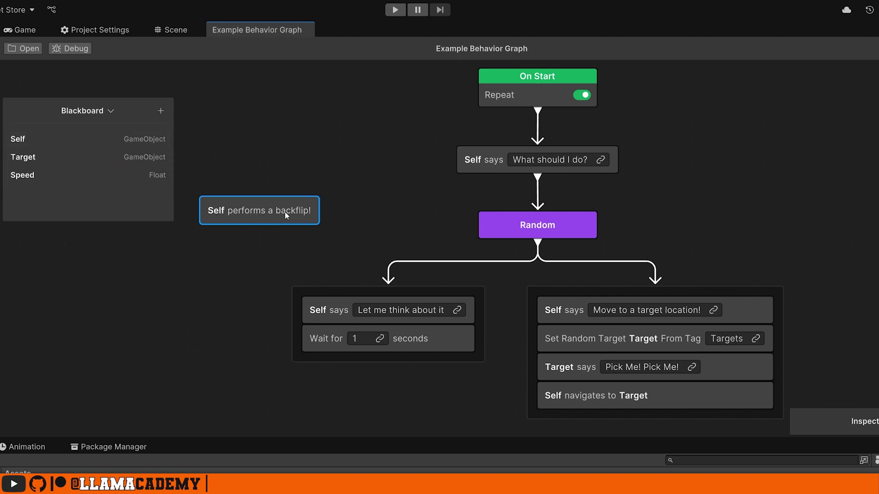
pyautogui.moveTo(843, 423); pyautogui.dragTo(389, 118)
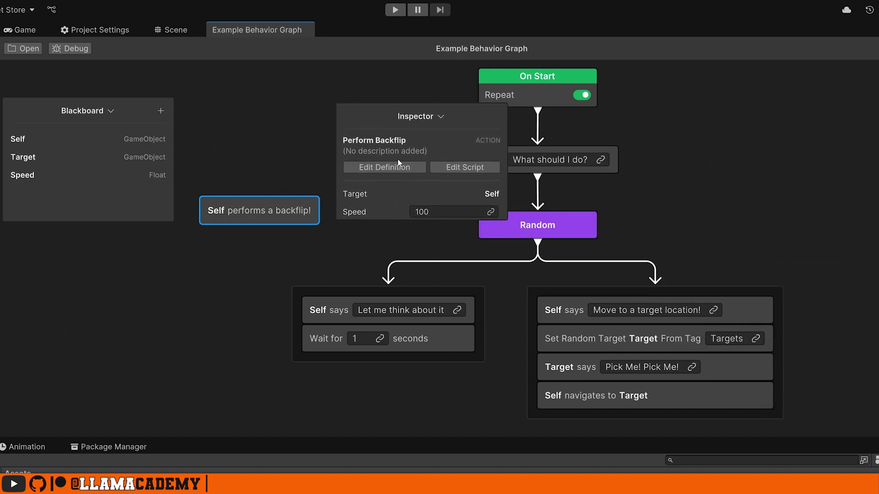
pyautogui.moveTo(399, 227); pyautogui.dragTo(399, 272)
pyautogui.moveTo(23, 176); pyautogui.dragTo(440, 218)
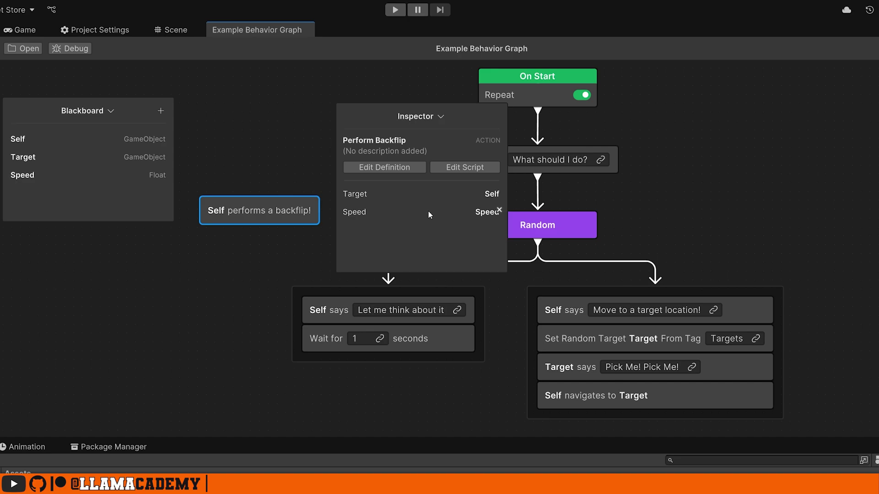
pyautogui.moveTo(425, 123); pyautogui.dragTo(877, 161)
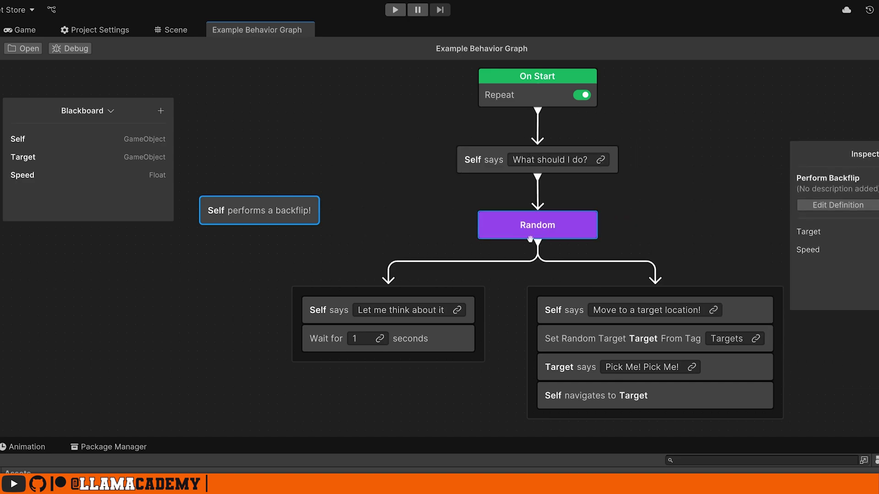
# Step: Move the backflip node after 'Wait for 1 seconds' and delete the Random node
pyautogui.moveTo(259, 210); pyautogui.dragTo(404, 351)
pyautogui.moveTo(556, 226)
pyautogui.mouseDown()
pyautogui.moveTo(531, 178)
pyautogui.moveTo(537, 178)
pyautogui.moveTo(369, 337)
pyautogui.mouseUp()
pyautogui.press('Delete')
# Step: Debug the Agent object, enter Play mode, and select the running 'Self performs a backflip!' node
pyautogui.click(369, 371)
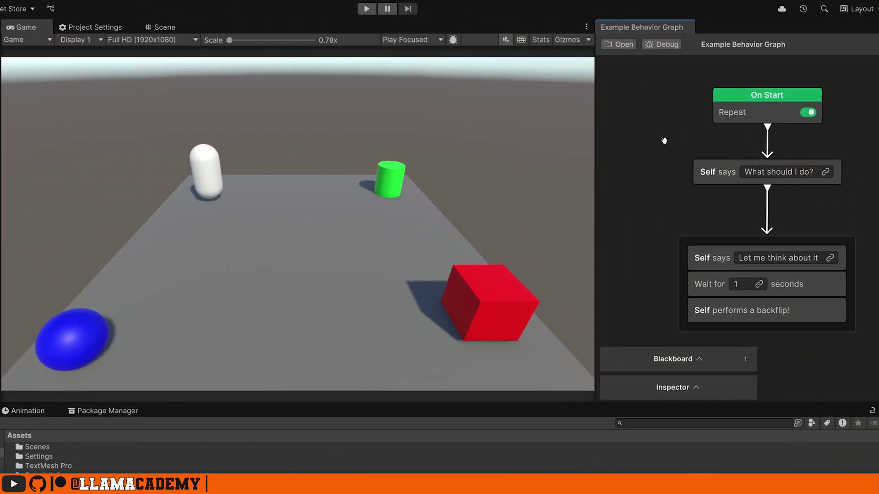
pyautogui.click(661, 44)
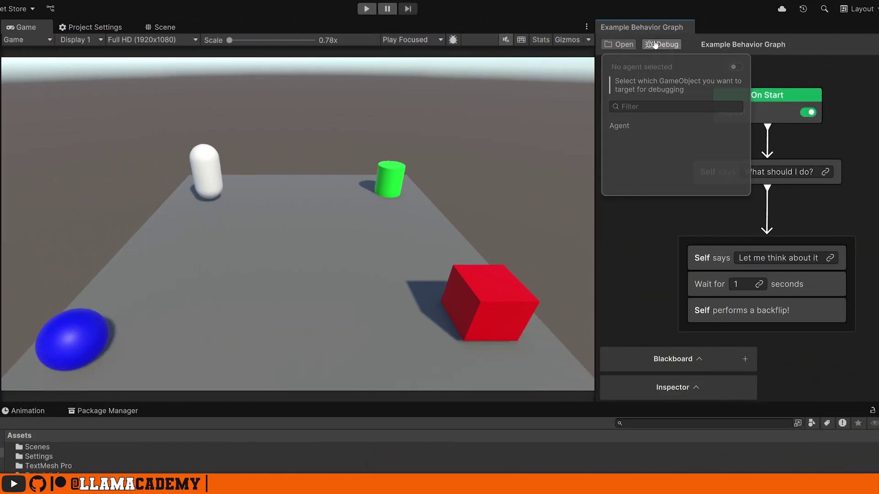
pyautogui.click(624, 129)
pyautogui.click(366, 10)
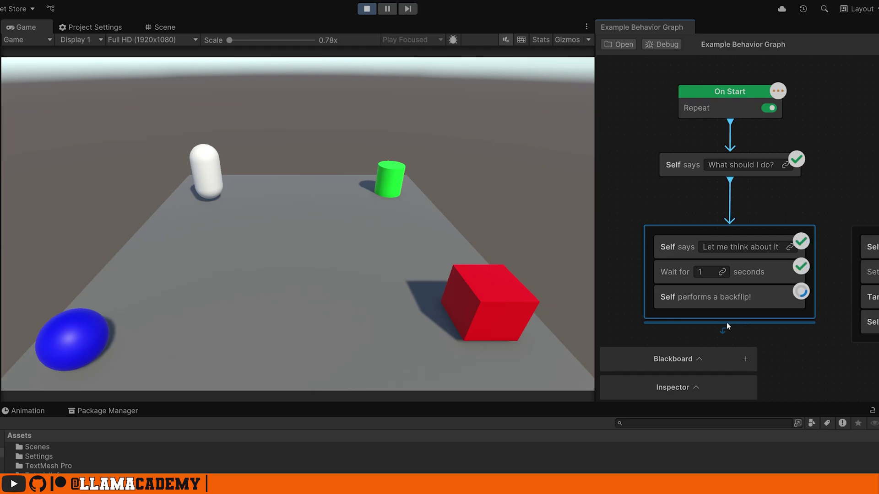
pyautogui.click(790, 301)
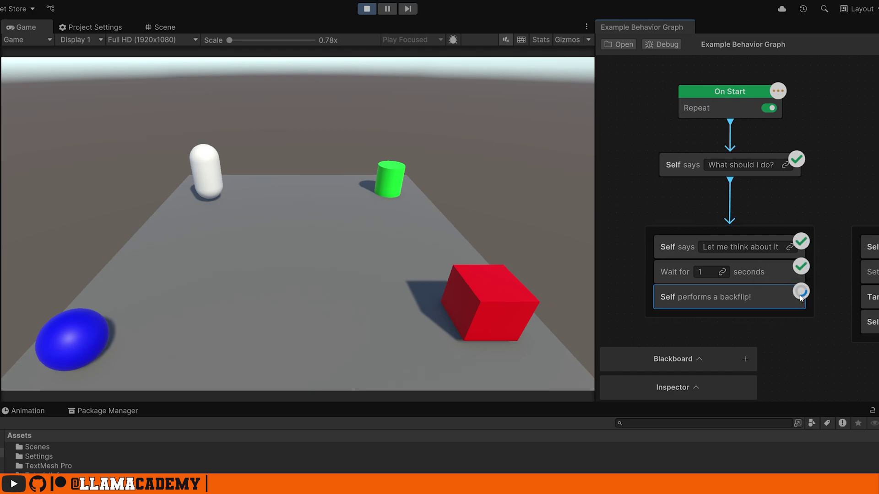
# Step: Clear the graph node selection
pyautogui.press('Escape')
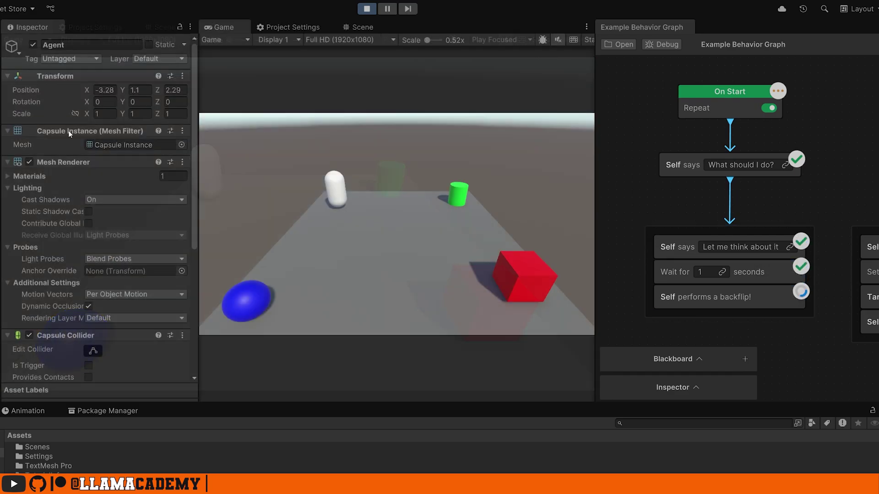
pyautogui.scroll(-5, 91, 204)
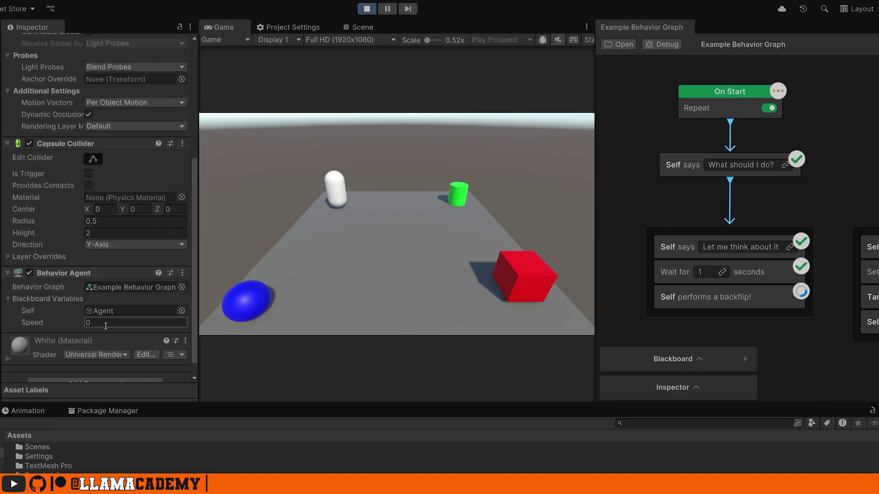
pyautogui.write('100')
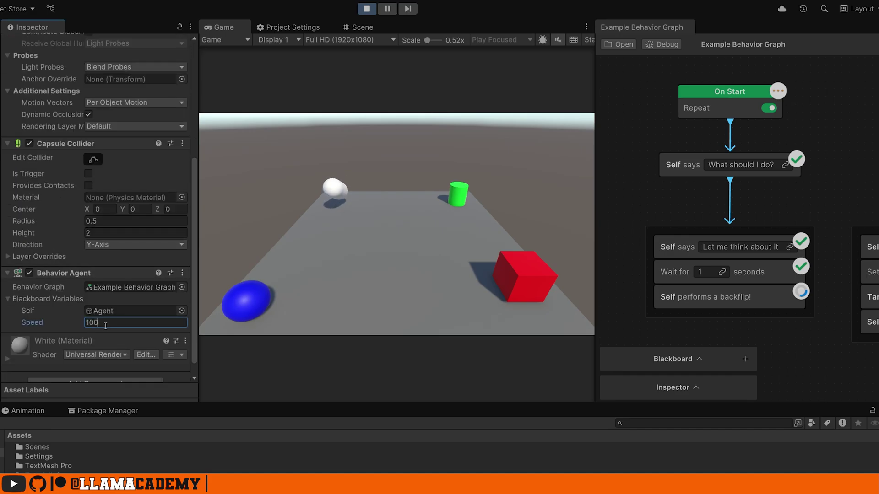